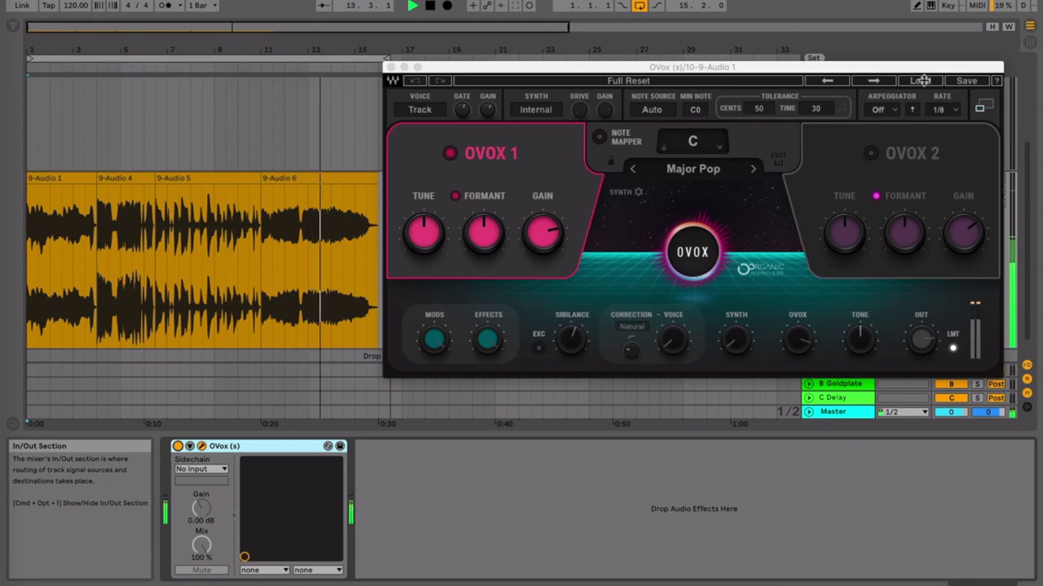
Load the Another Dimension factory preset from the Vocoding category in the OVox plugin
click(924, 82)
mouse_move(929, 166)
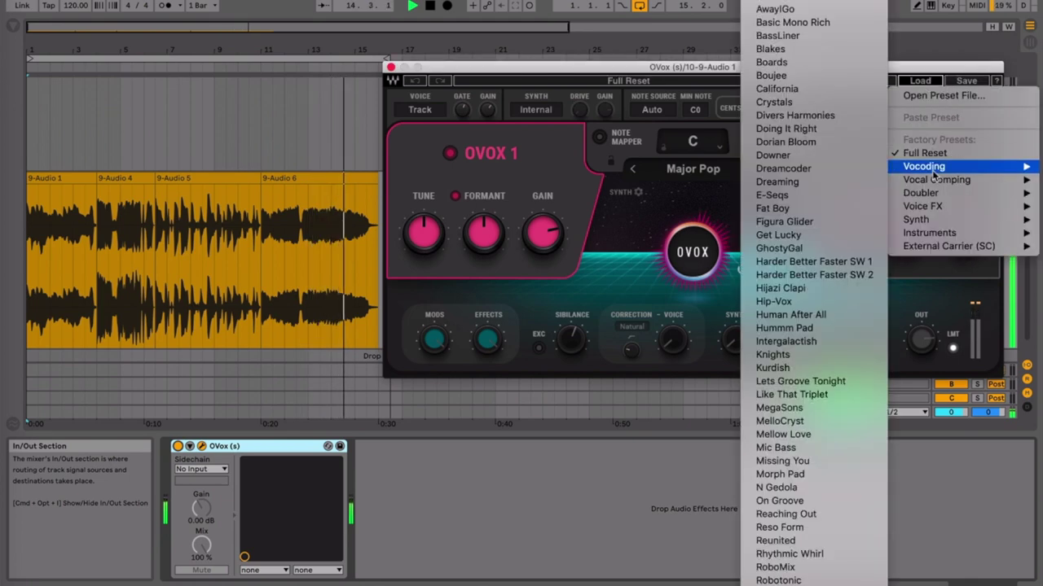
click(786, 8)
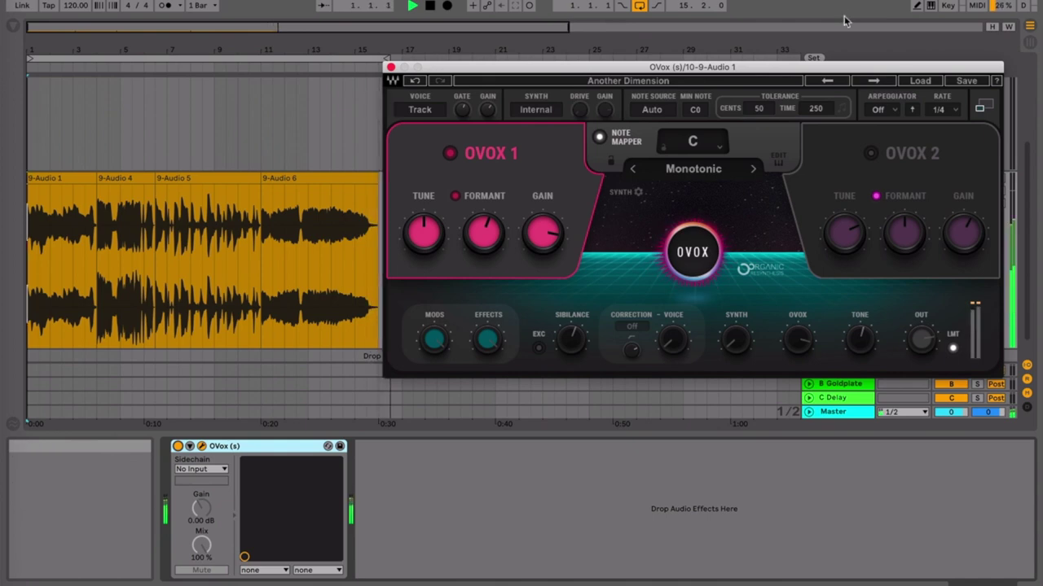
Audition the Vocoding presets one at a time from Around The World through Boujee, listening to the looped vocal with each
click(876, 81)
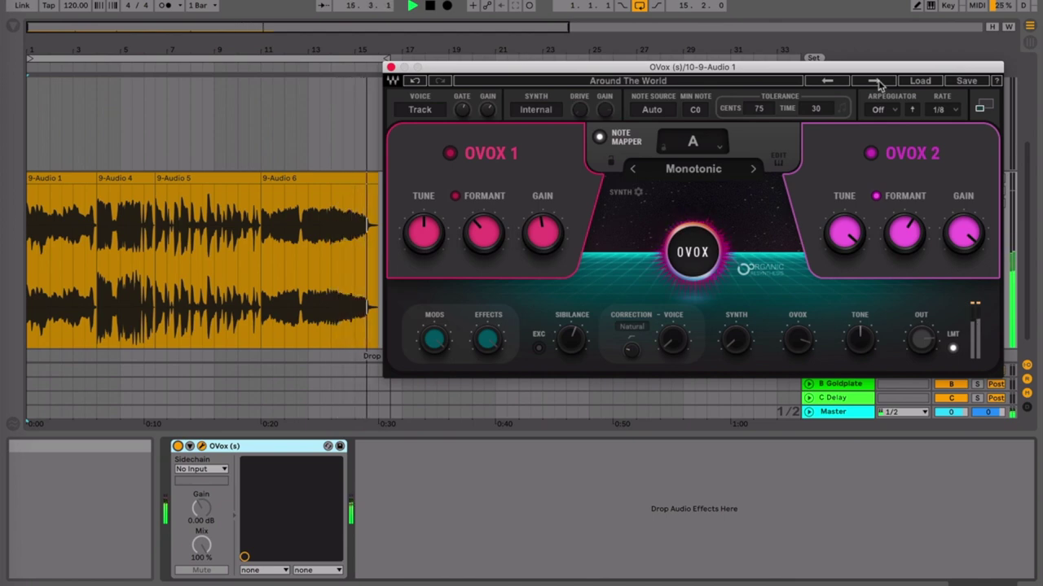
click(875, 81)
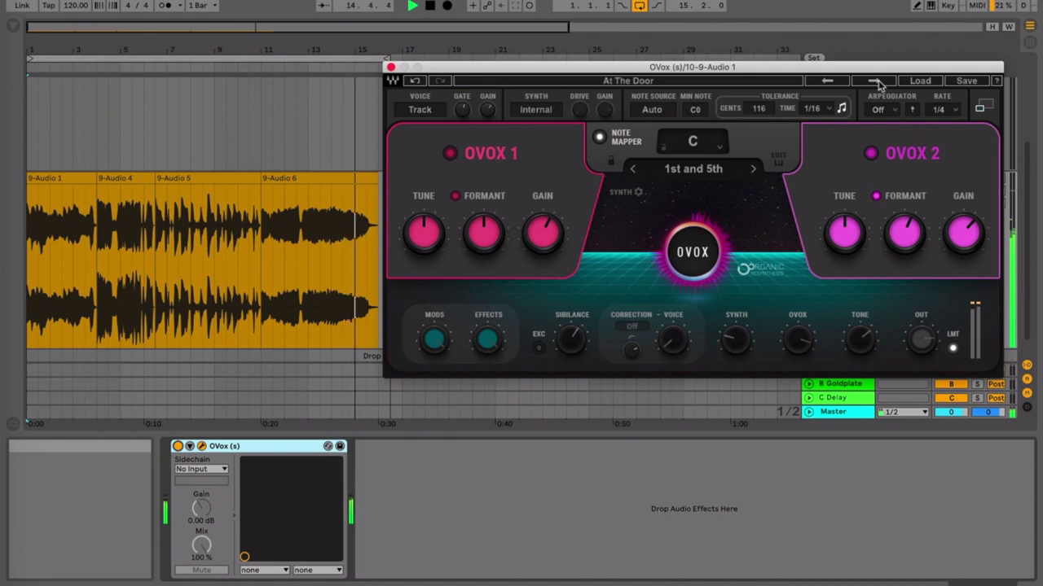
click(875, 82)
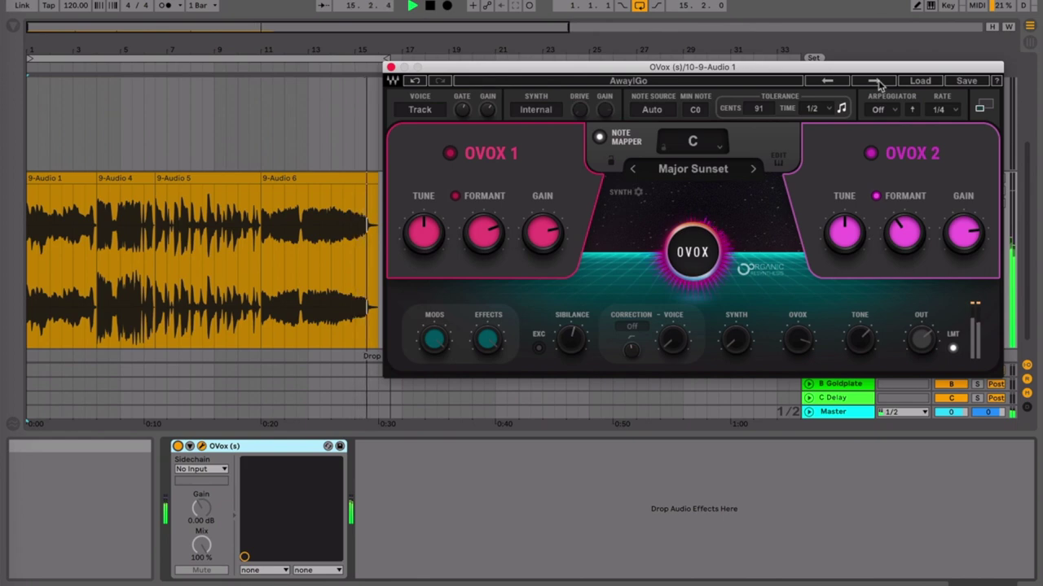
click(876, 82)
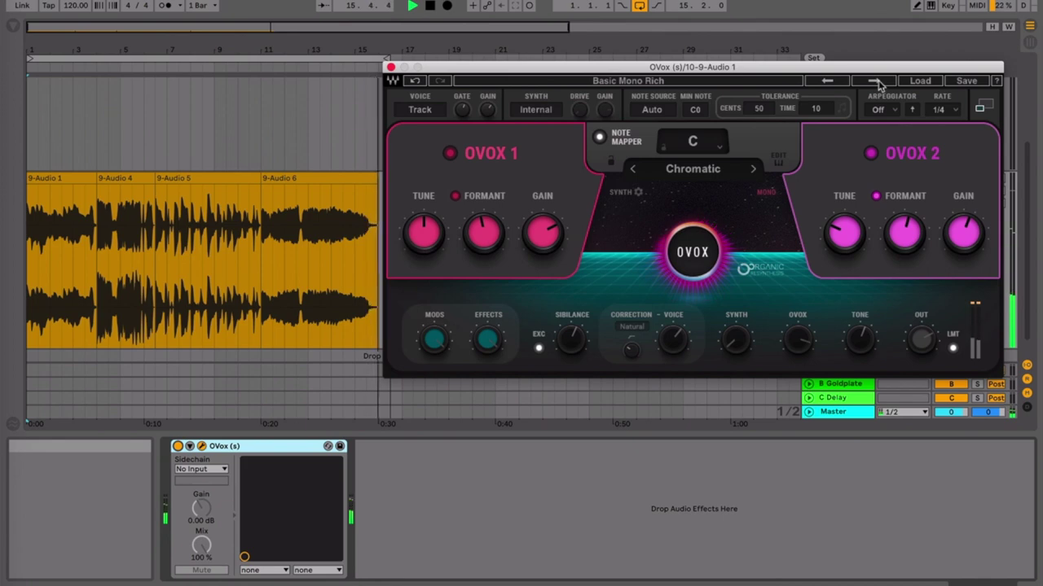
click(875, 82)
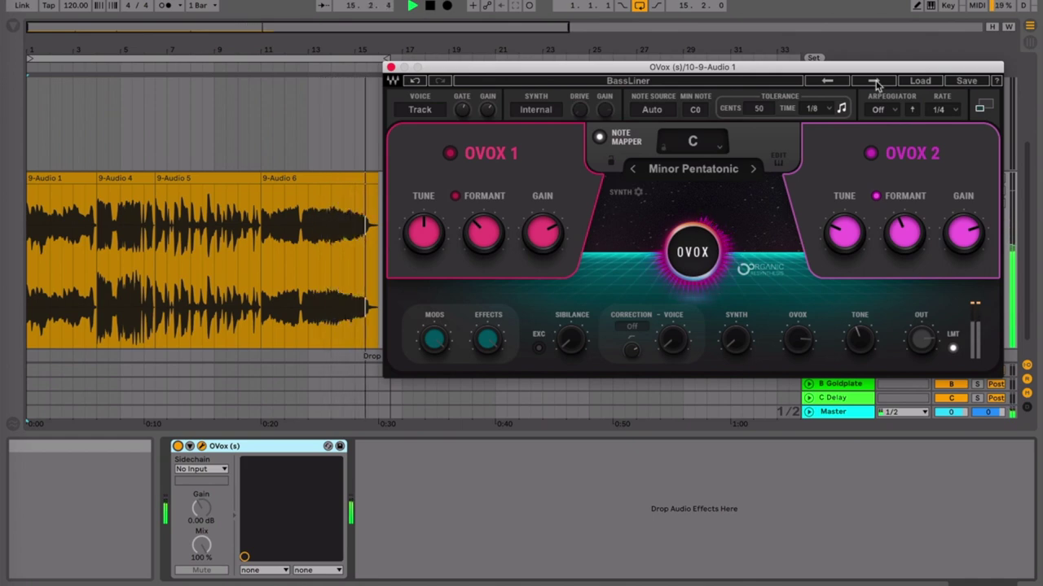
click(875, 83)
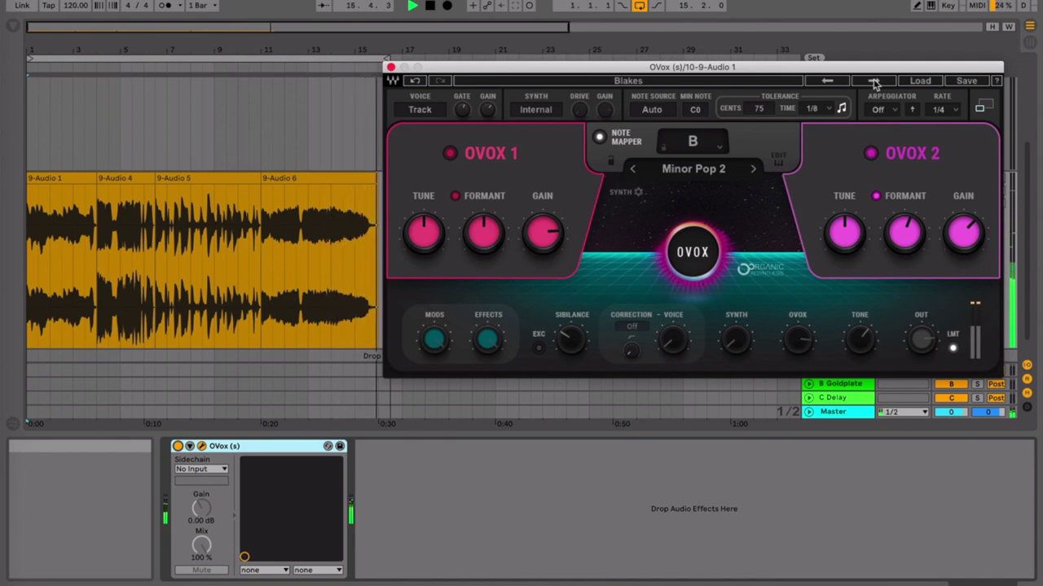
click(873, 81)
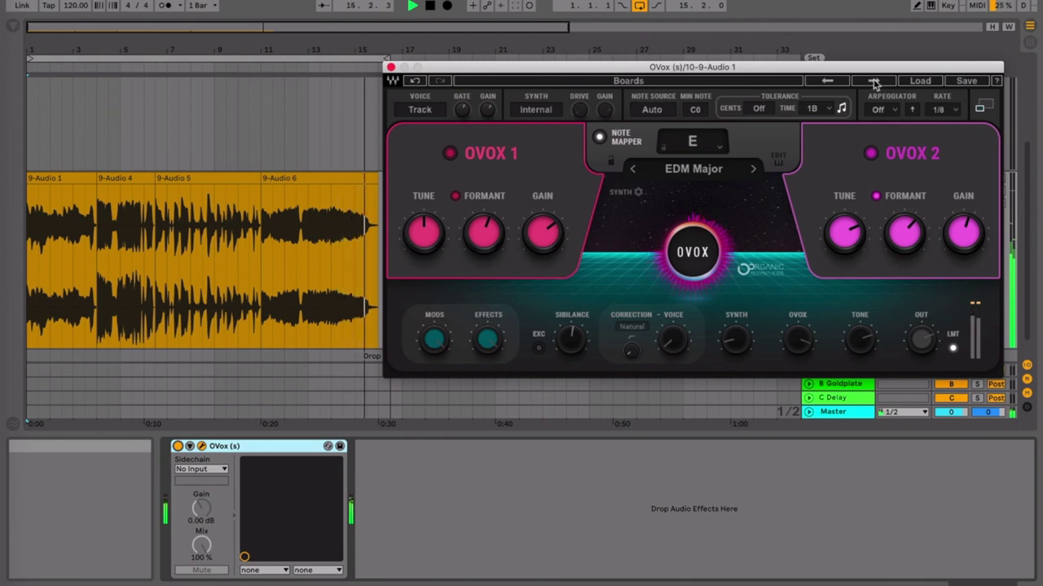
click(874, 83)
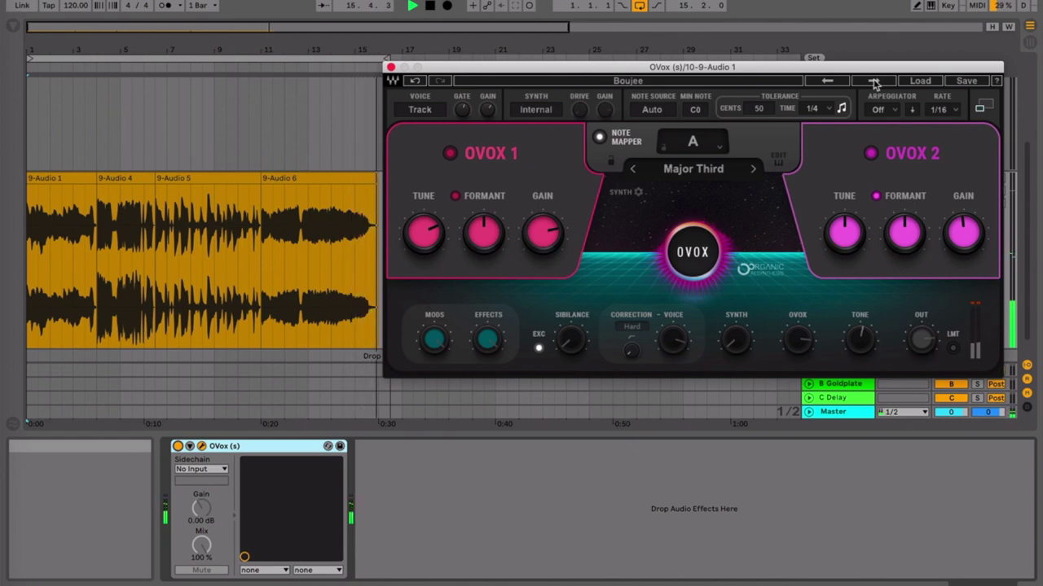
Audition the Vocoding presets in order from California through Dreaming, letting the vocal loop play with each one
click(874, 82)
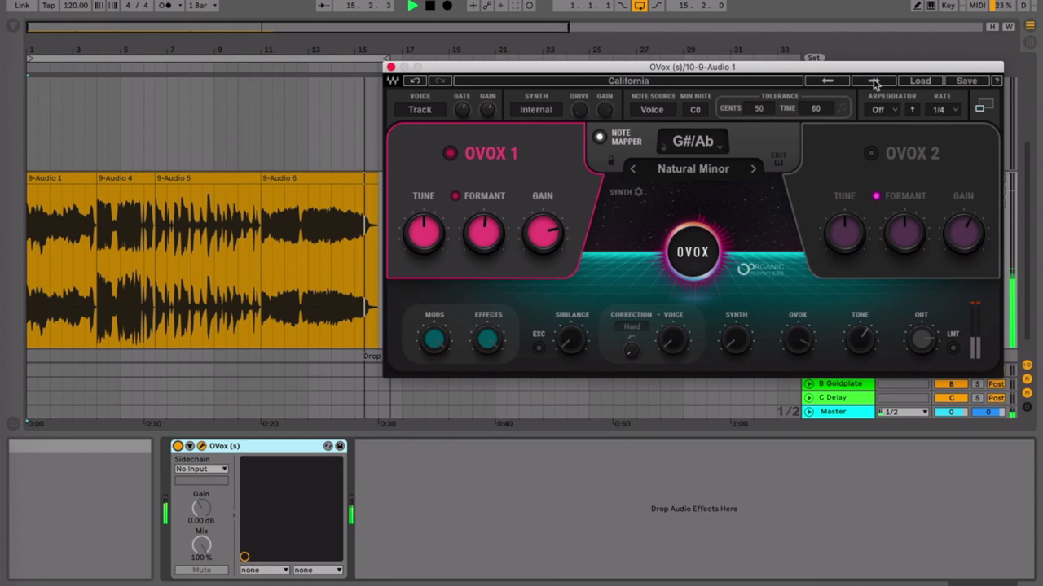
click(874, 82)
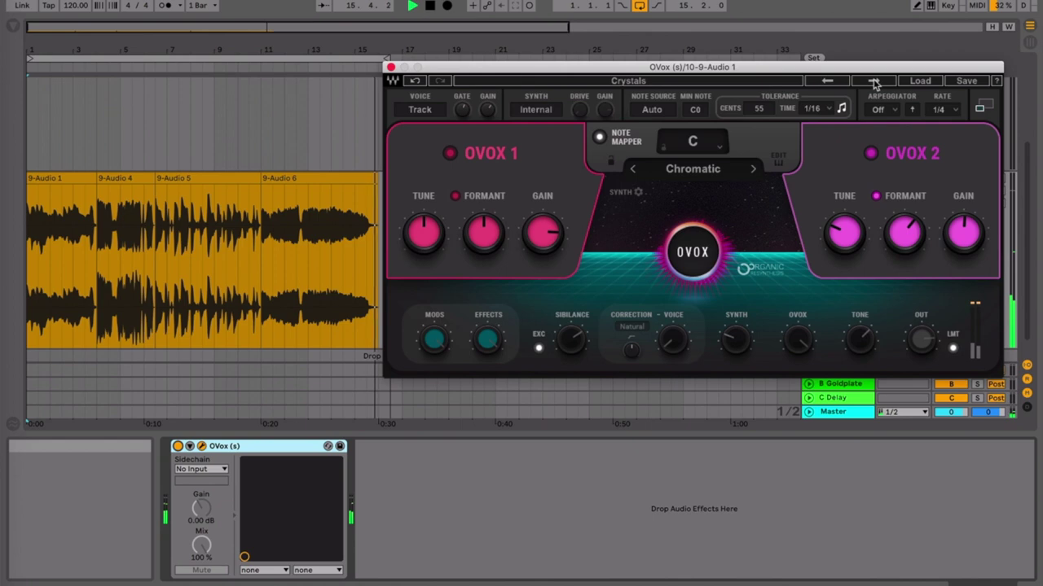
click(873, 81)
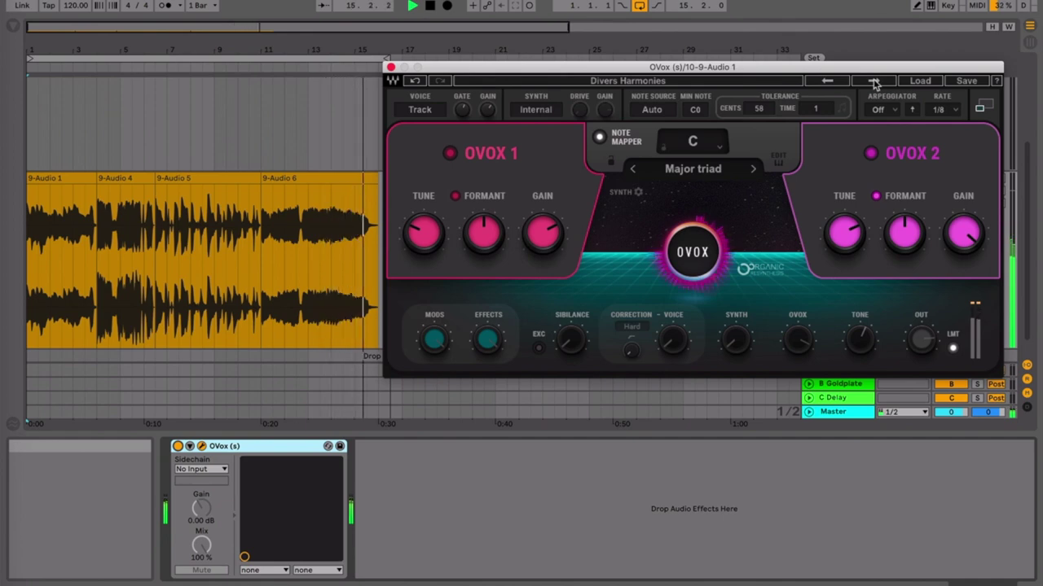
click(874, 81)
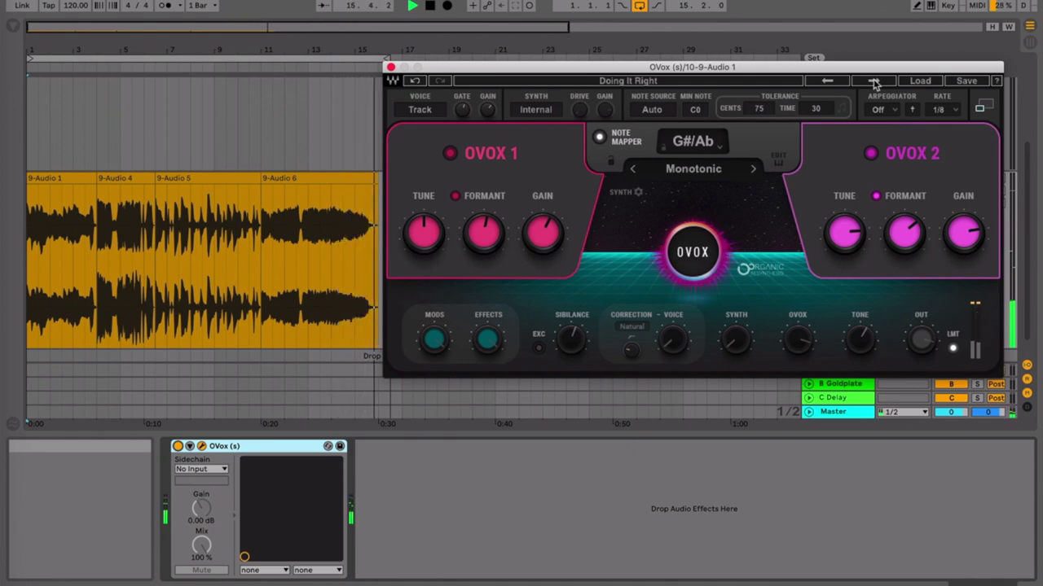
click(873, 81)
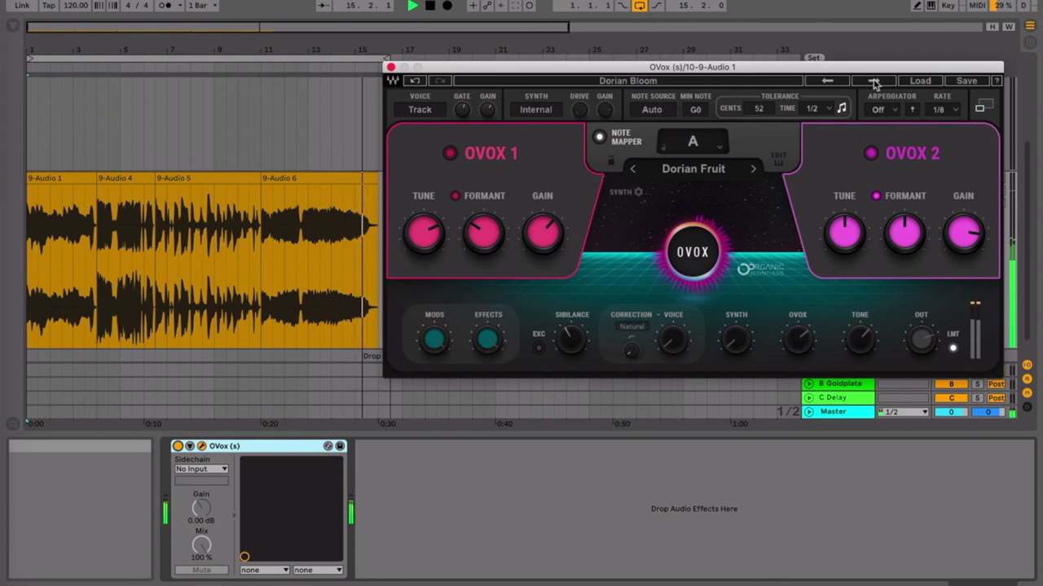
click(874, 82)
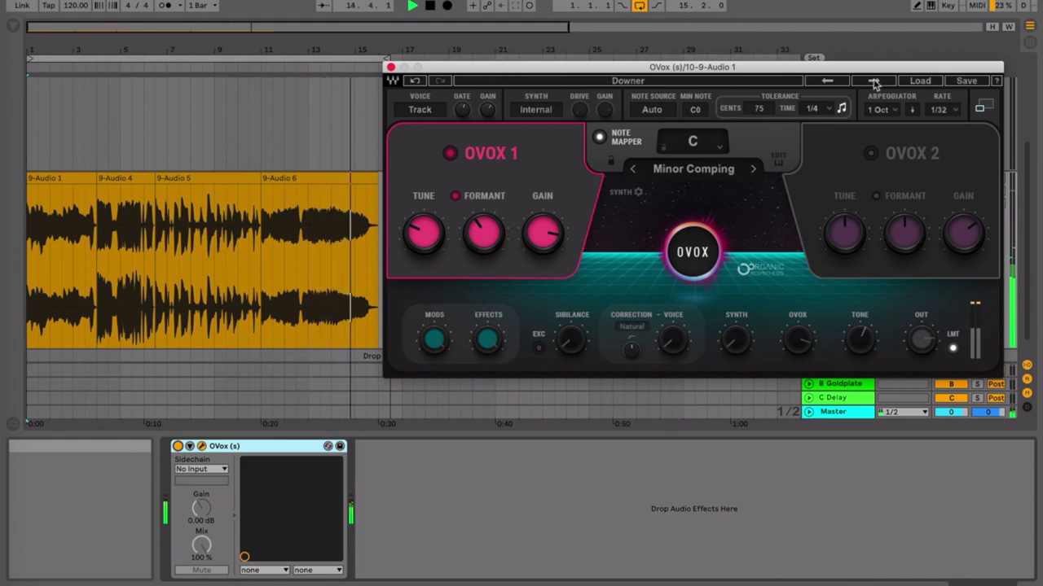
click(874, 82)
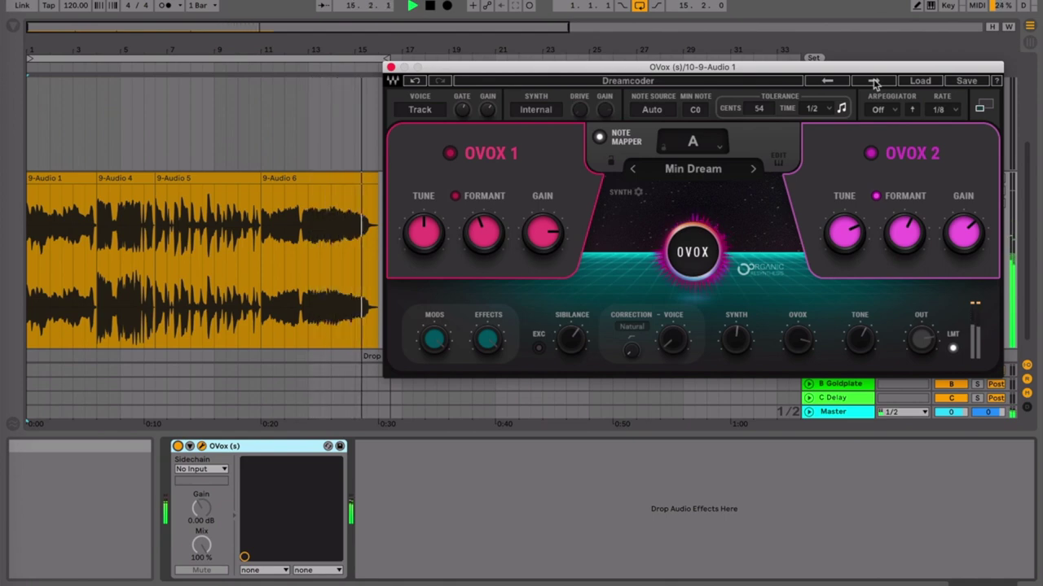
click(874, 82)
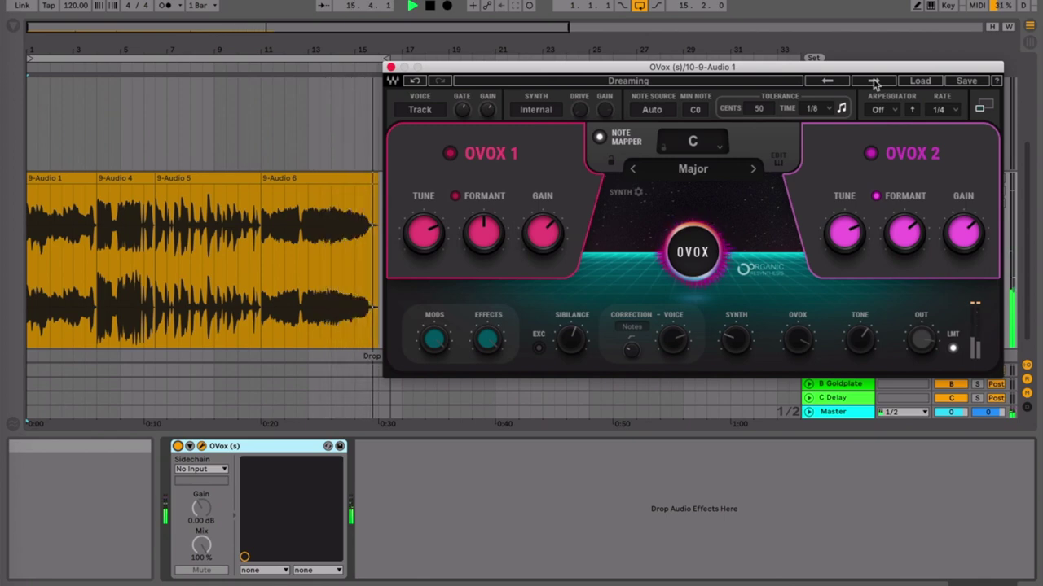
Audition the Vocoding presets in order from E-Seqs through Hip-Vox on the looping vocal, including both Harder Better Faster versions
click(873, 81)
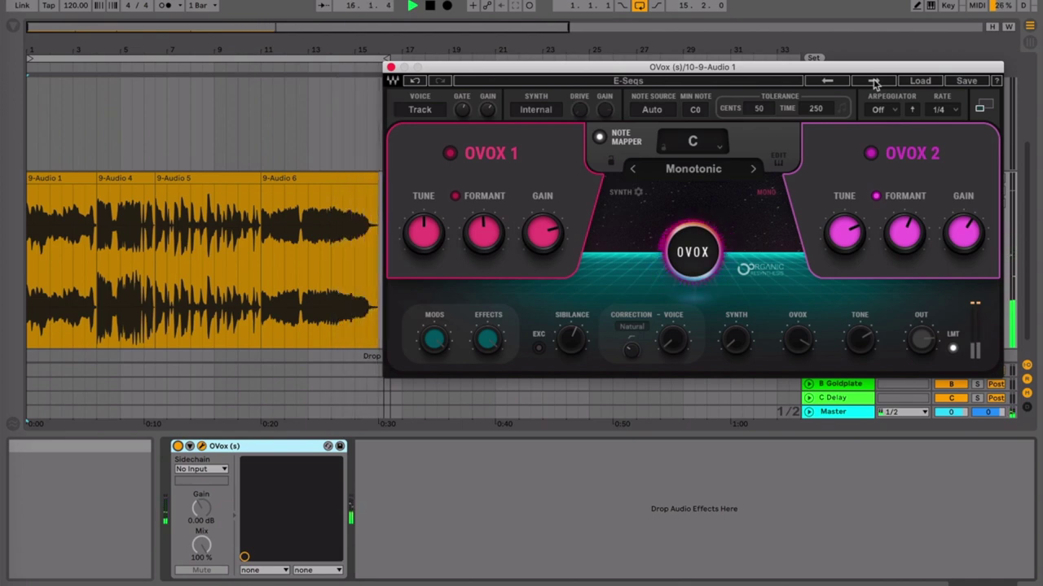
click(873, 82)
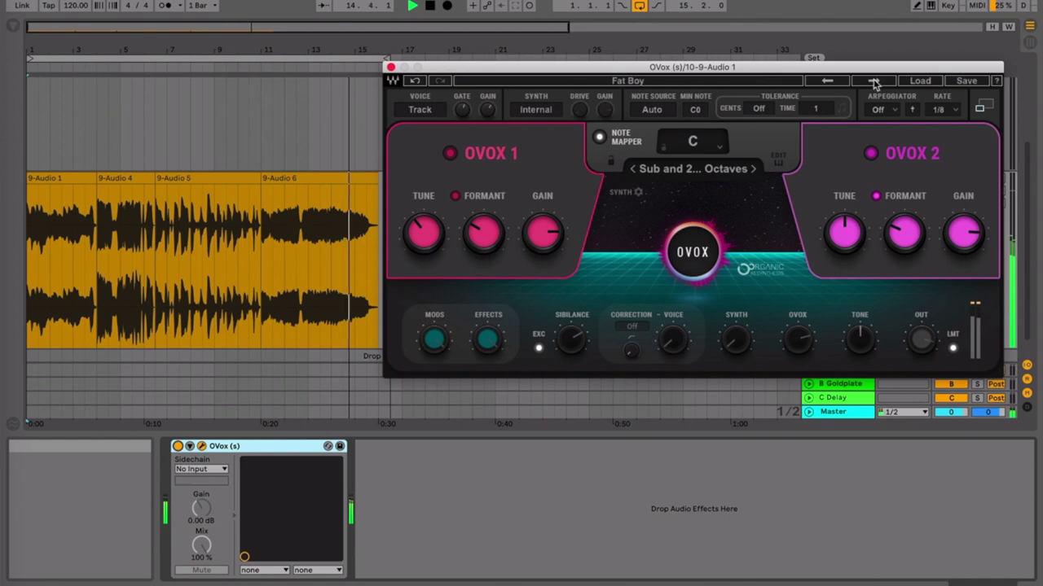
click(873, 81)
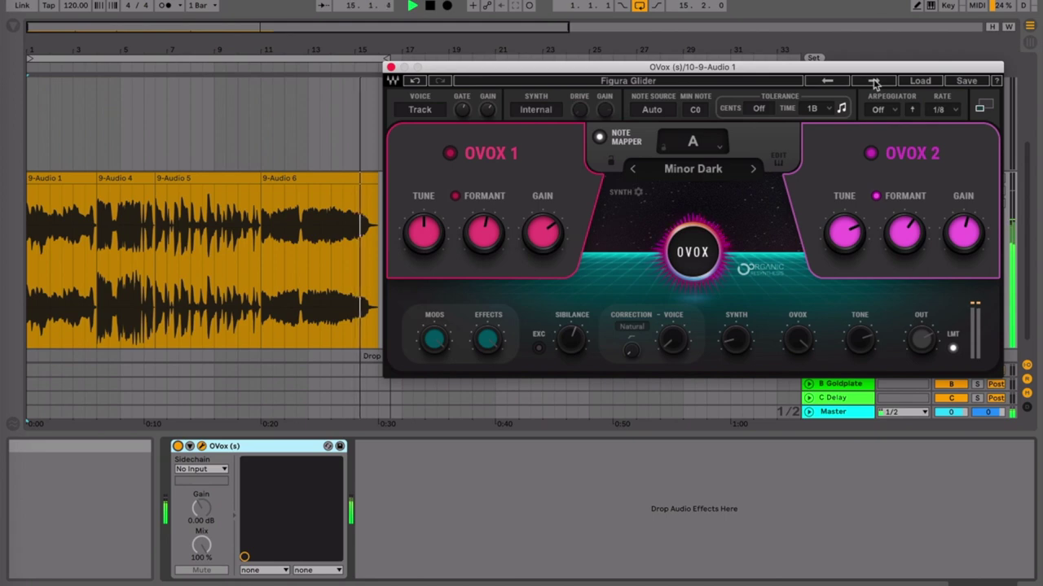
click(874, 82)
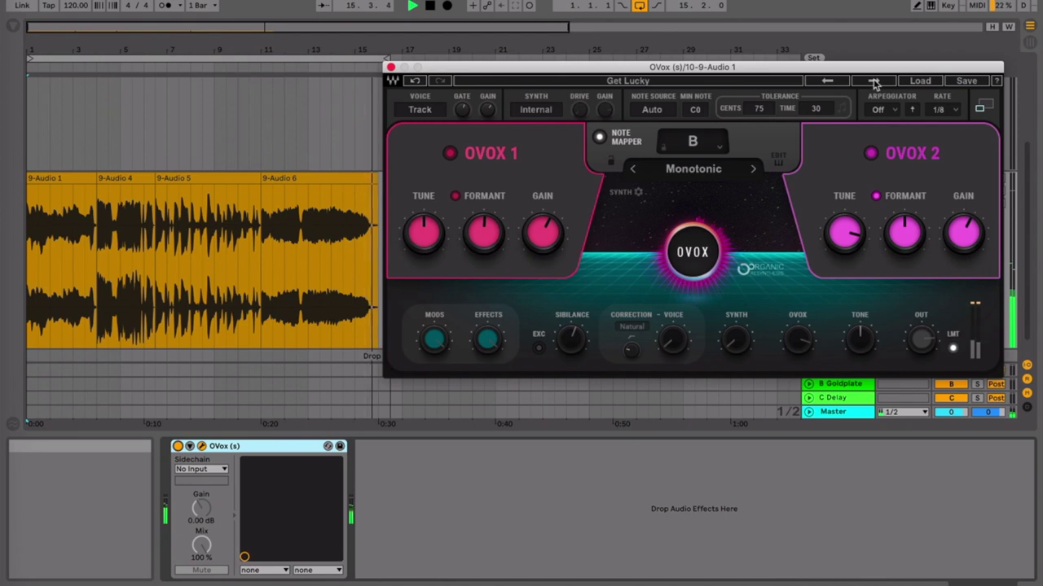
click(873, 81)
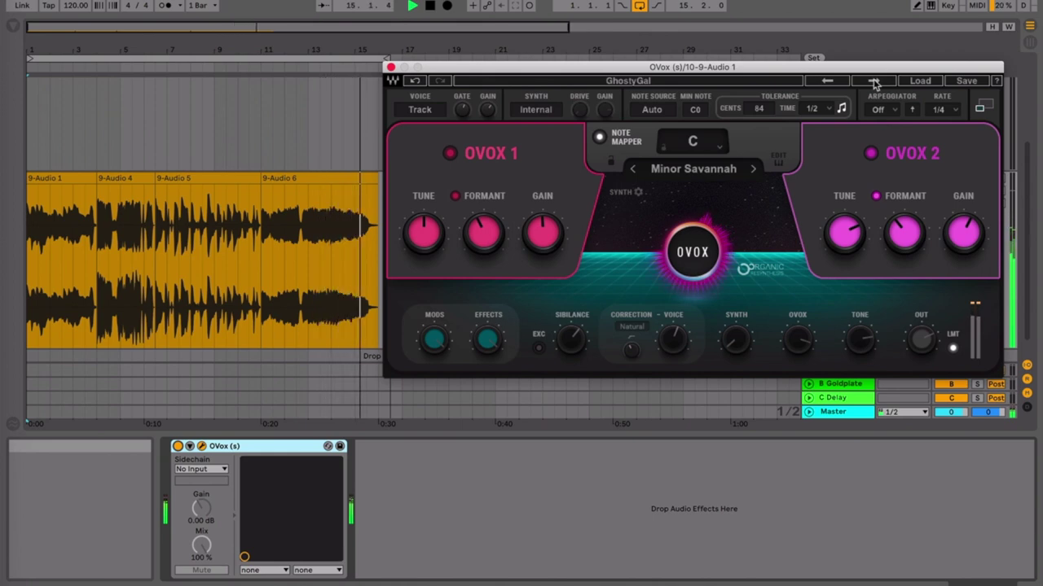
click(874, 84)
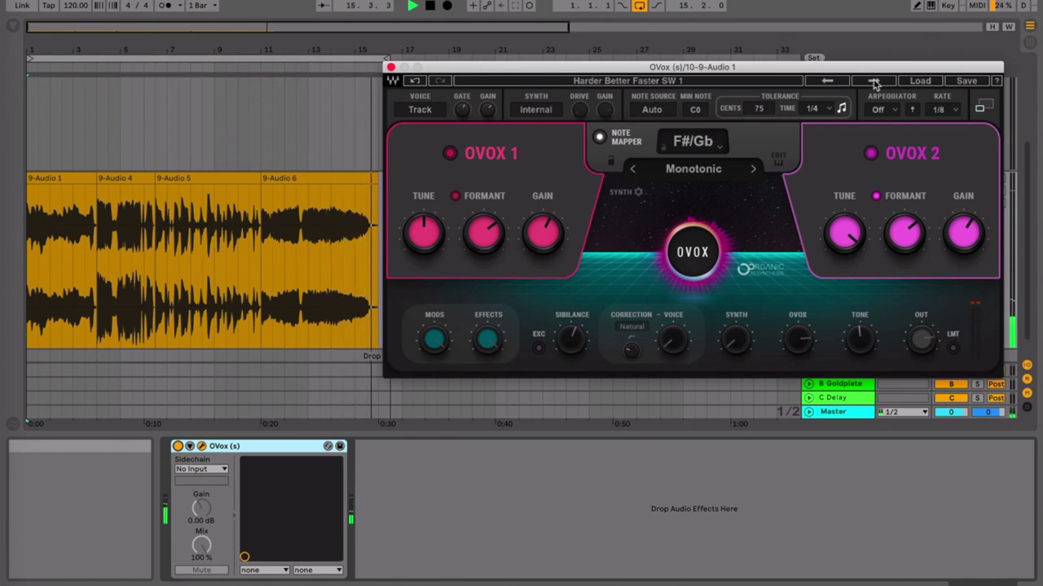
click(874, 82)
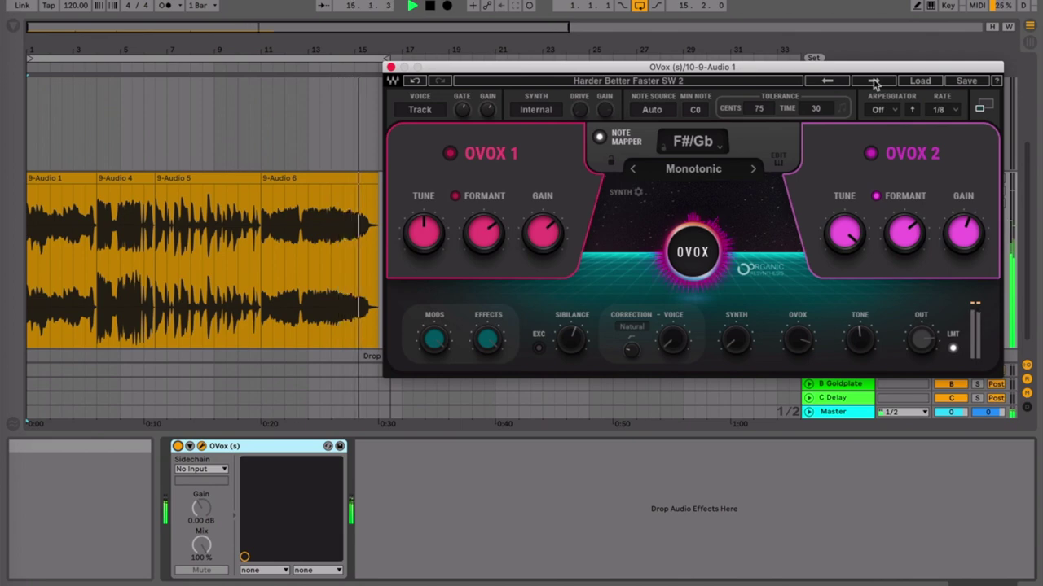
click(874, 80)
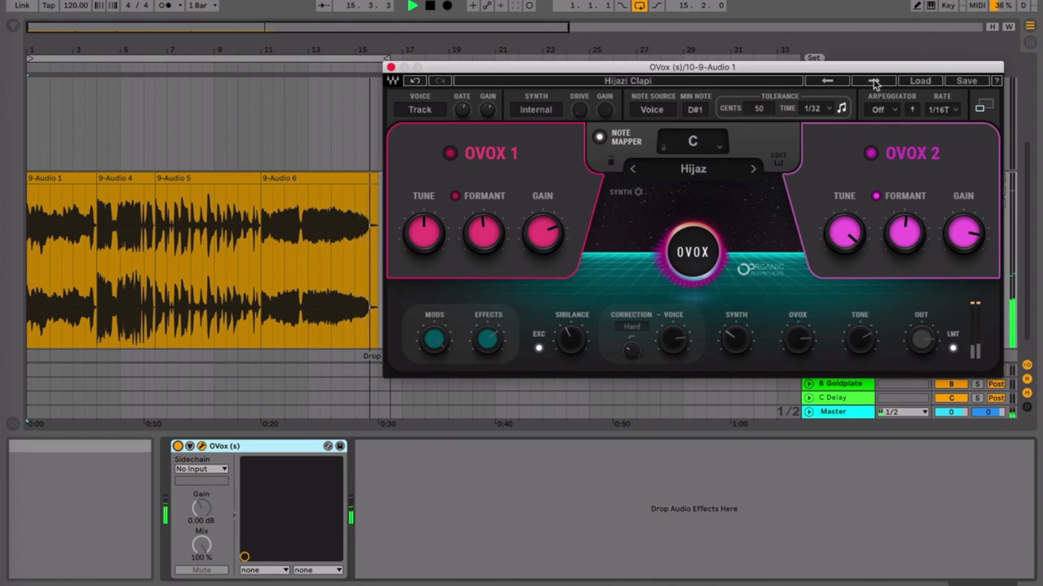
click(874, 82)
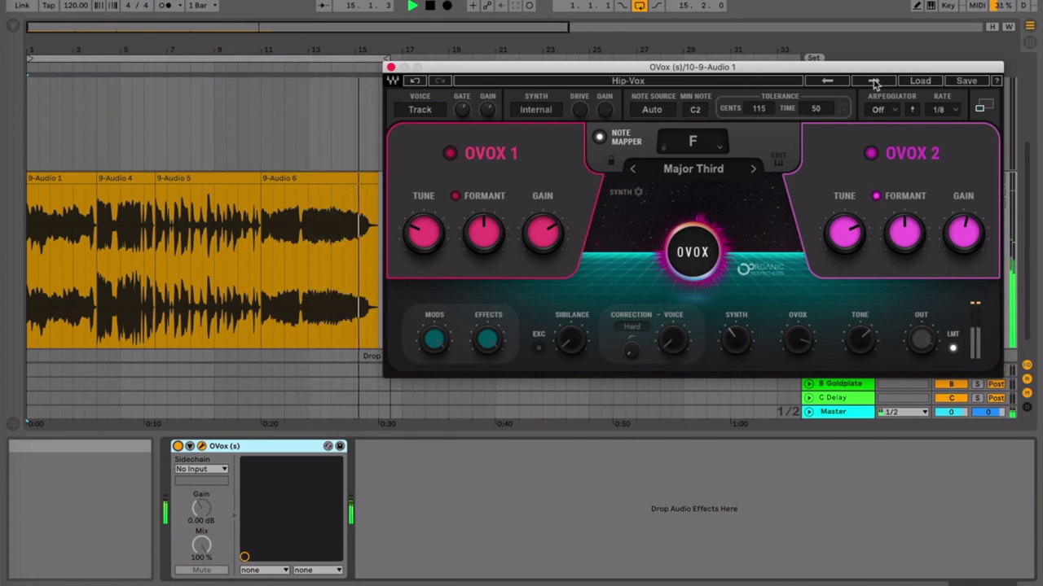
Audition the Vocoding presets in order from Human After All through MegaSons, hearing the vocal loop with each
click(873, 81)
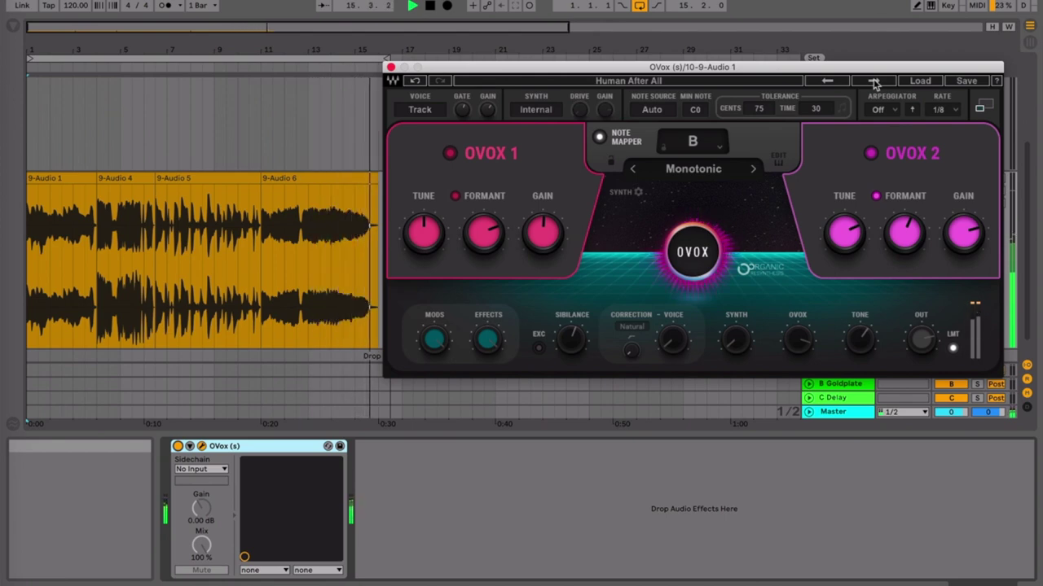
click(874, 81)
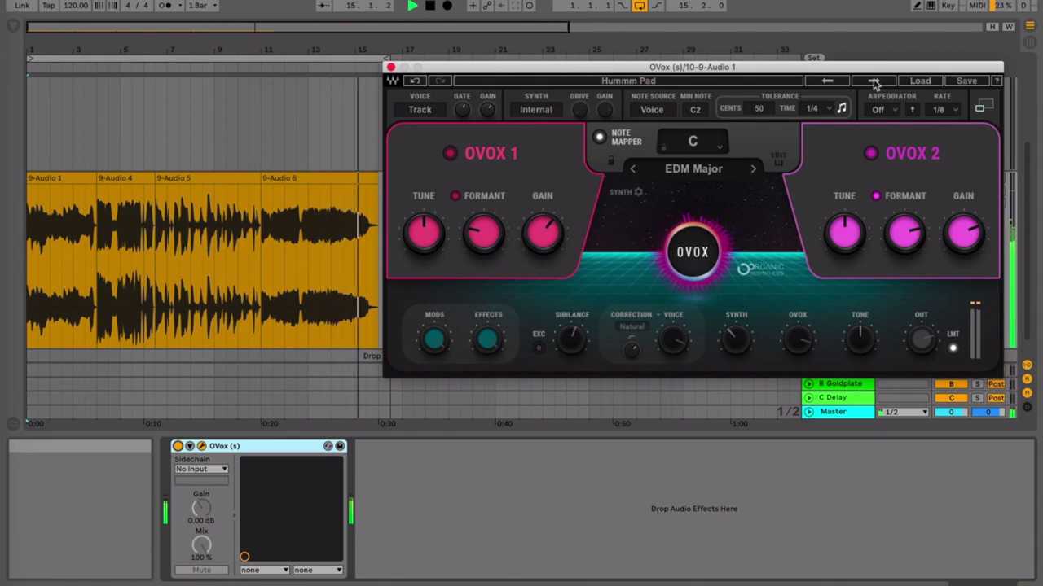
click(874, 81)
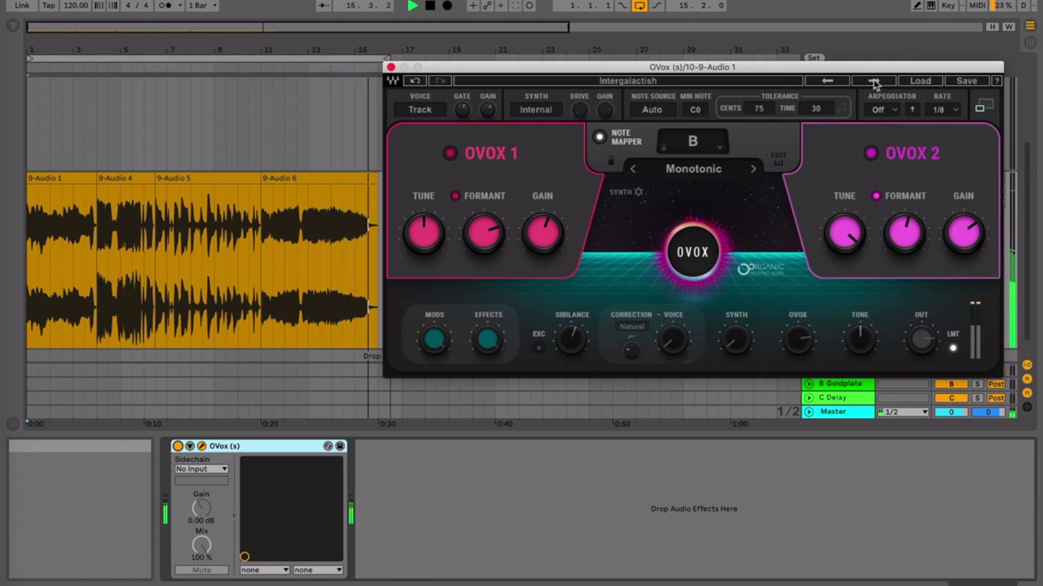
click(873, 82)
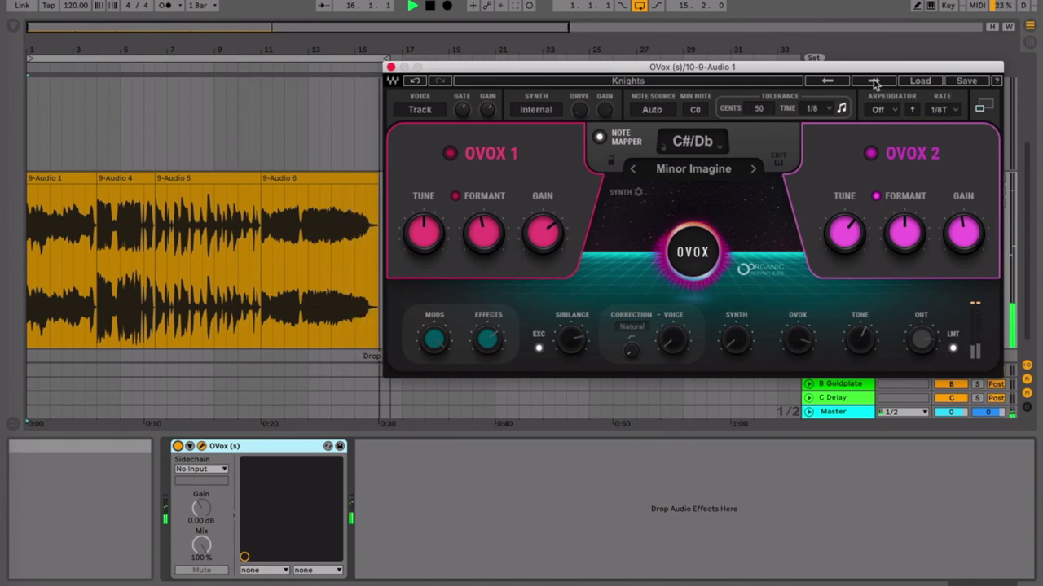
click(874, 80)
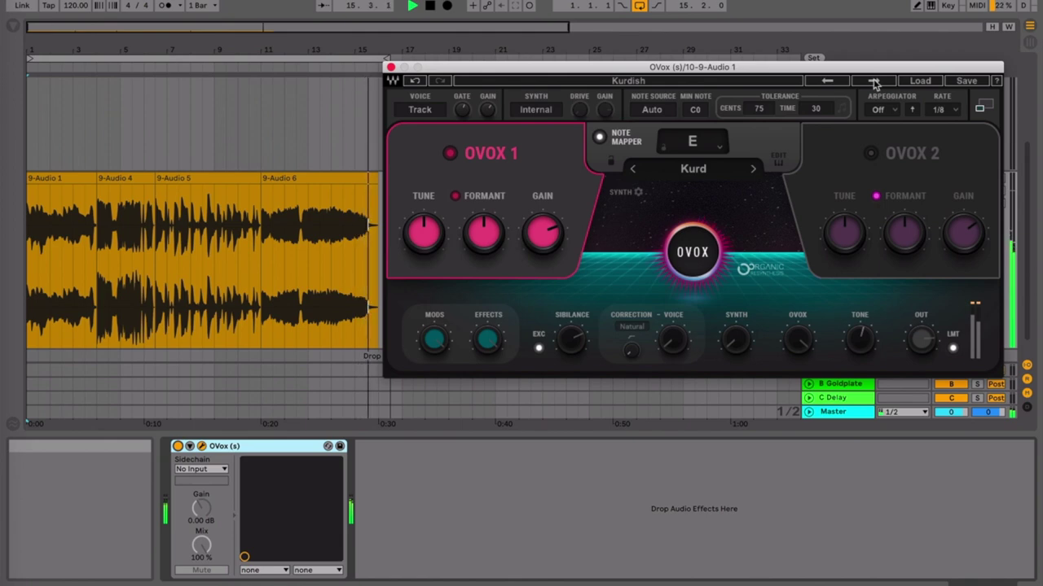
click(874, 82)
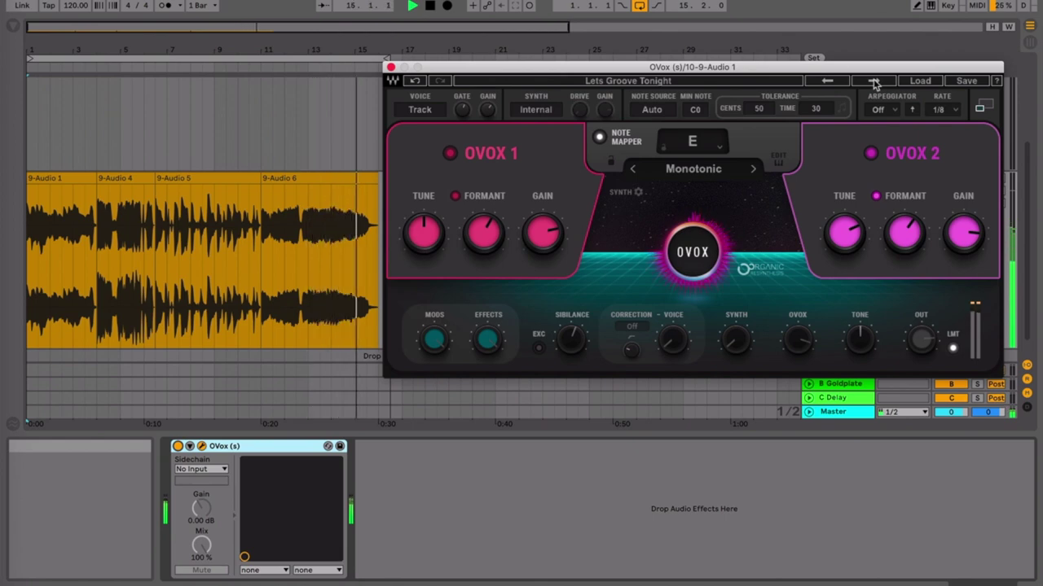
click(873, 81)
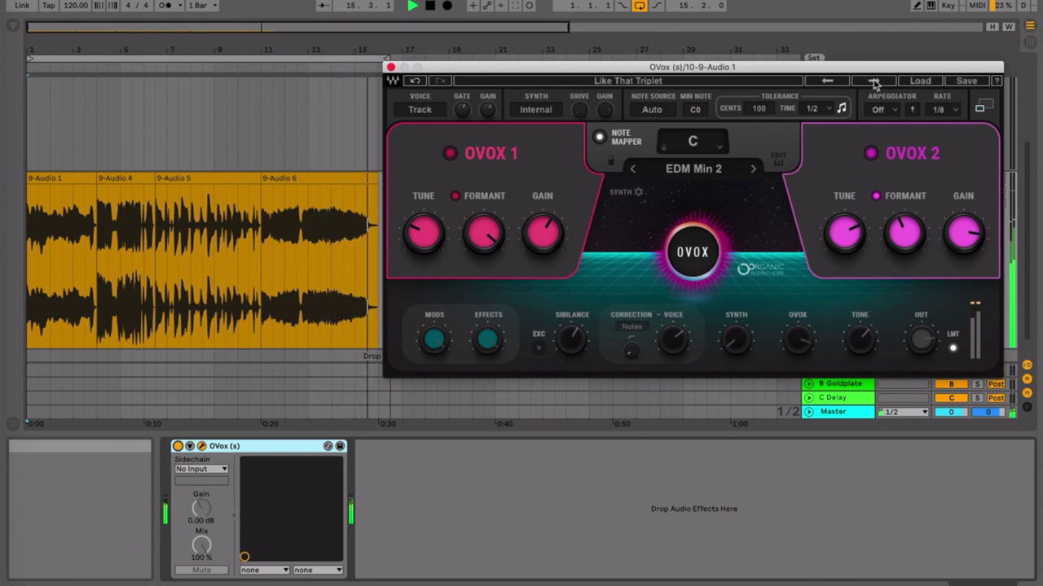
click(874, 82)
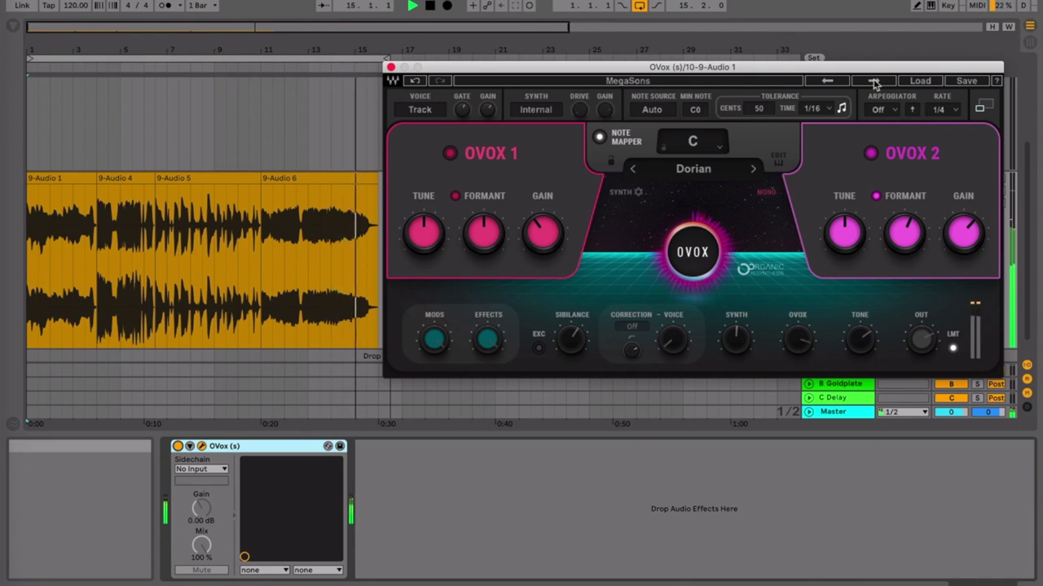
Audition the Vocoding presets in order from MelloCryst through N Gedola, letting the vocal loop play with each one
click(874, 81)
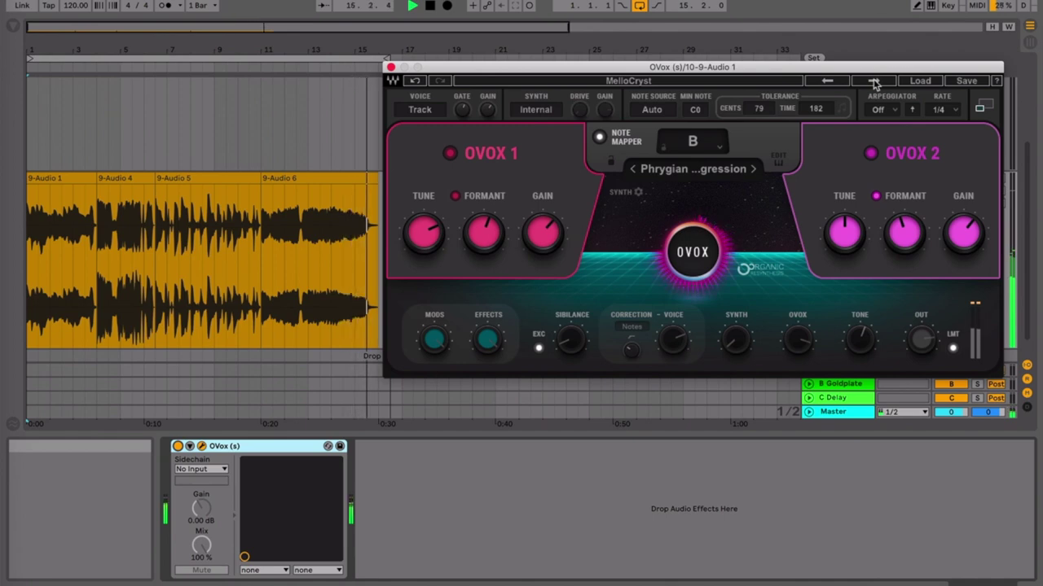
click(873, 83)
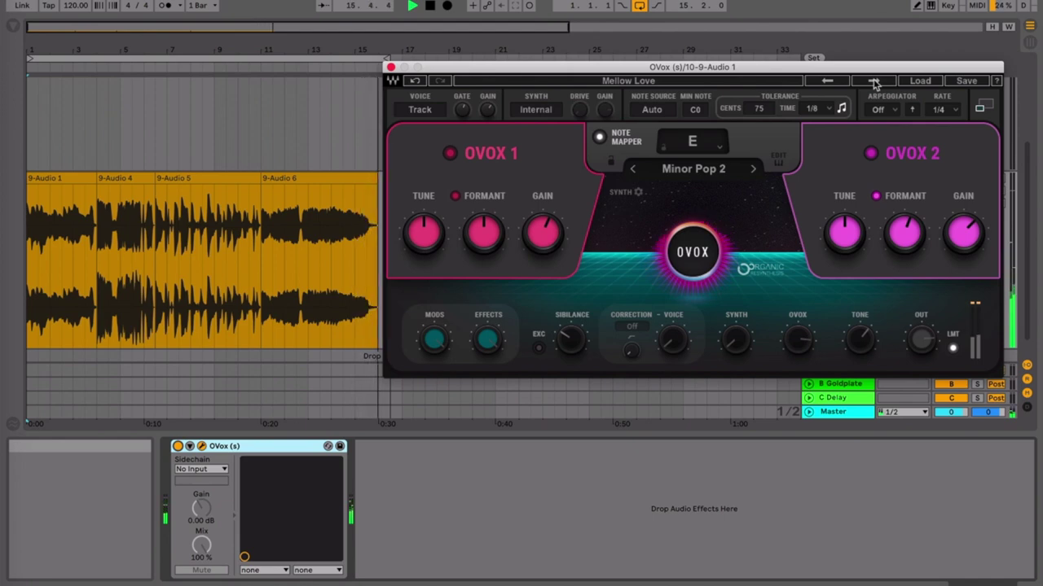
click(873, 81)
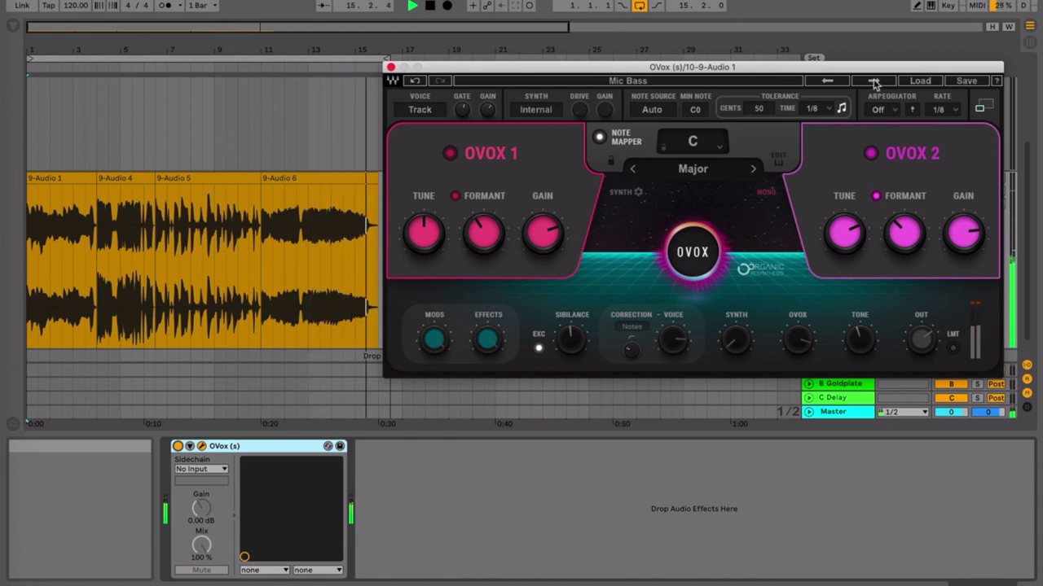
click(874, 81)
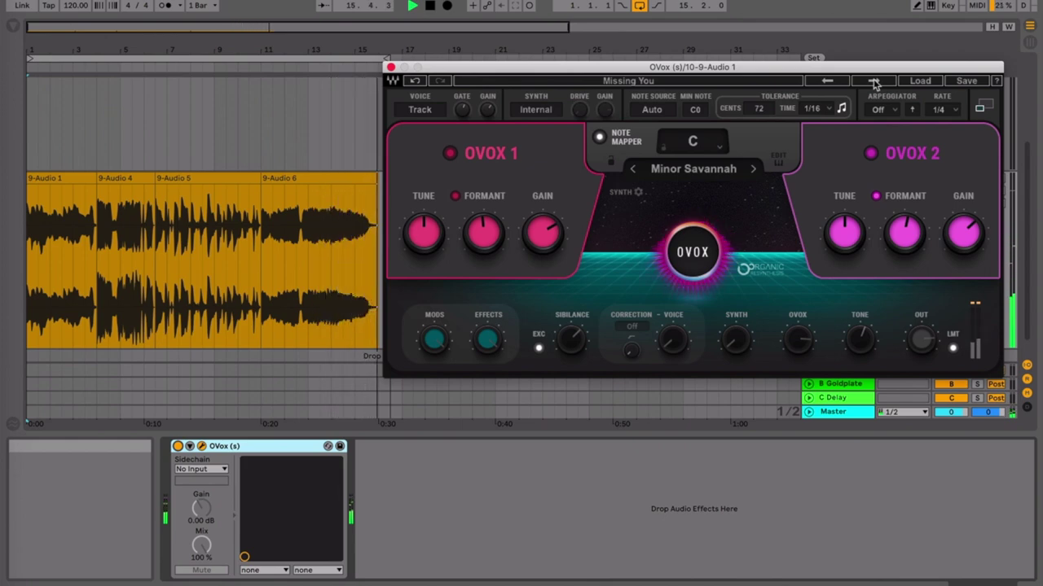
click(873, 81)
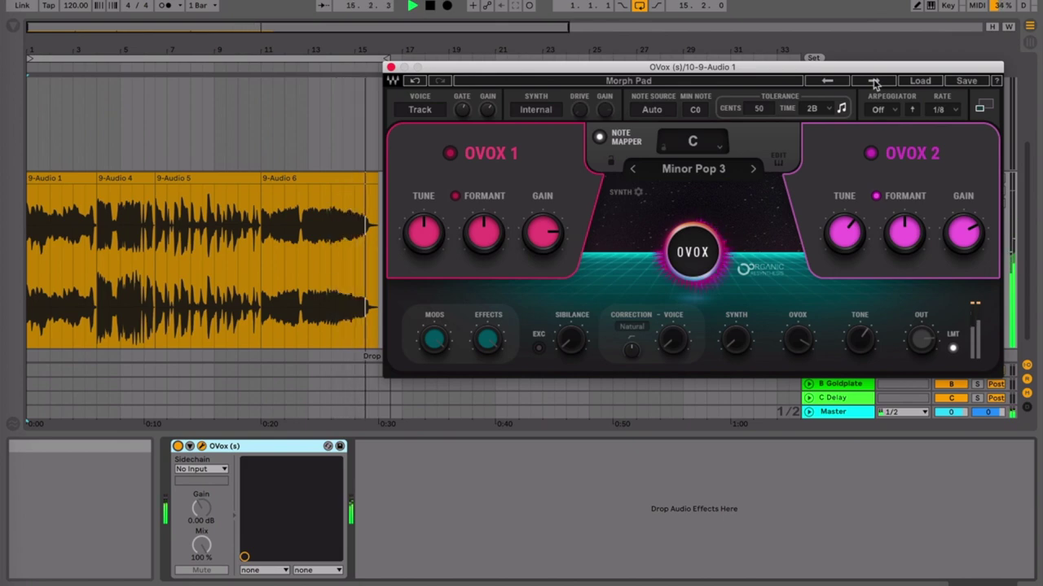
click(873, 81)
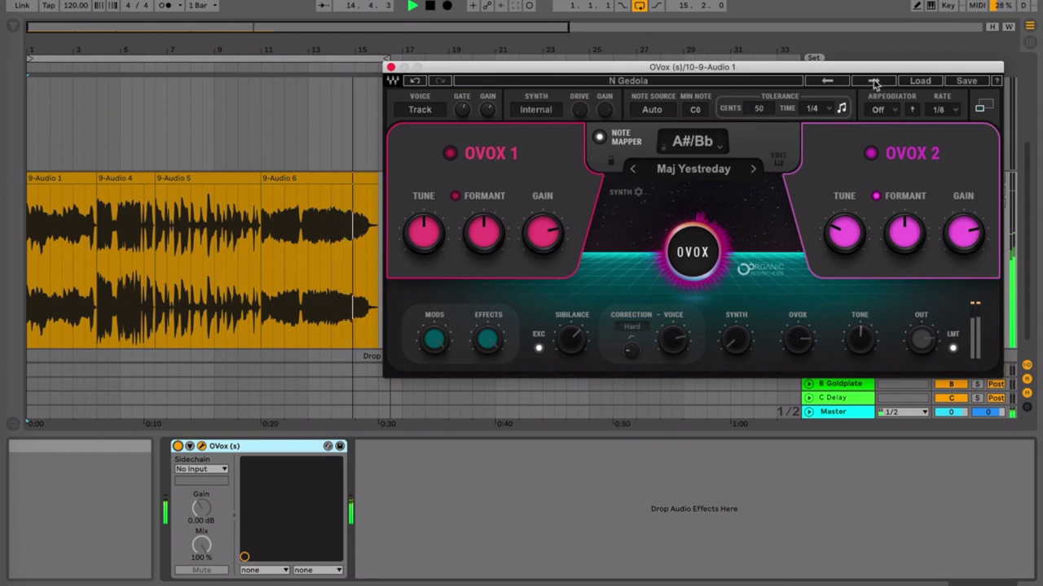
Audition the Vocoding presets in order from On Groove through Robotonic on the looping vocal, including Rhythmic Whirl and RoboMix
click(874, 81)
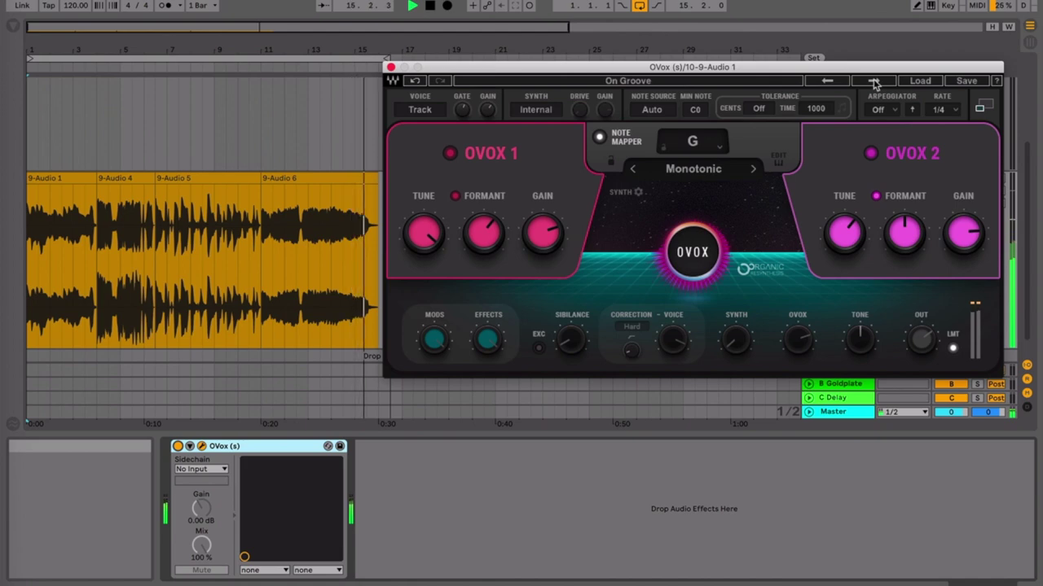
click(873, 82)
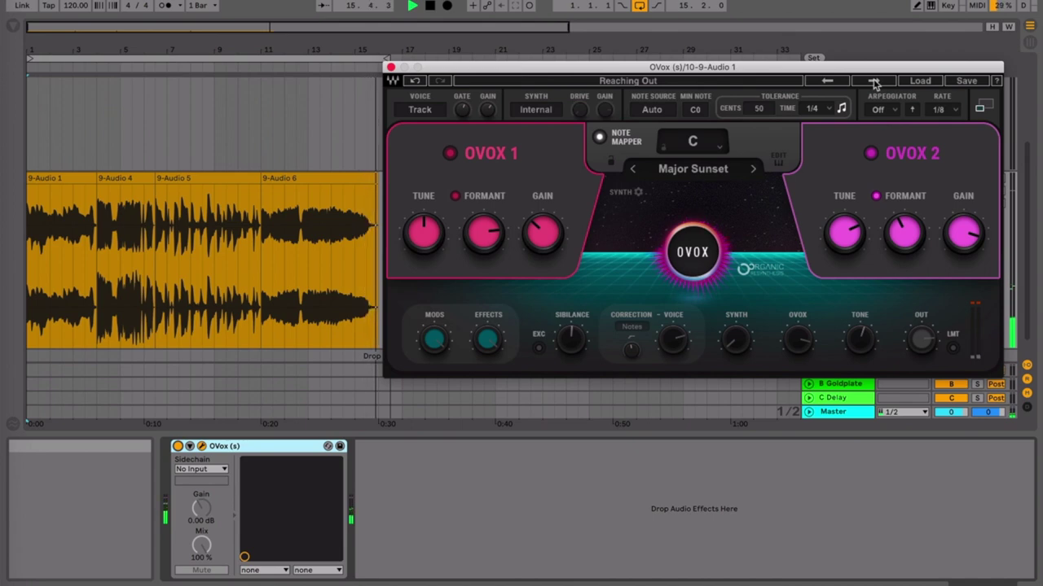
click(873, 82)
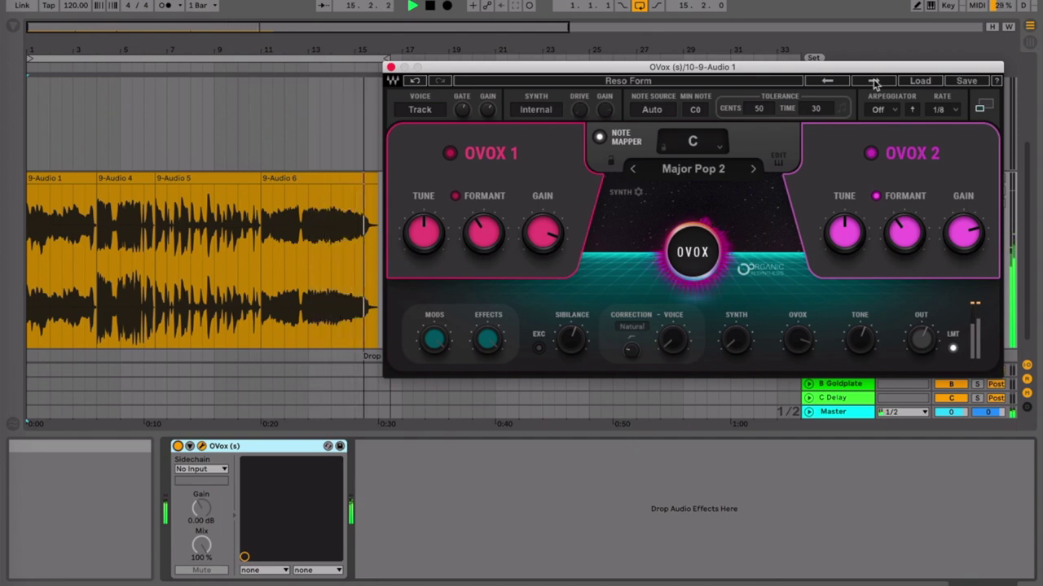
click(873, 82)
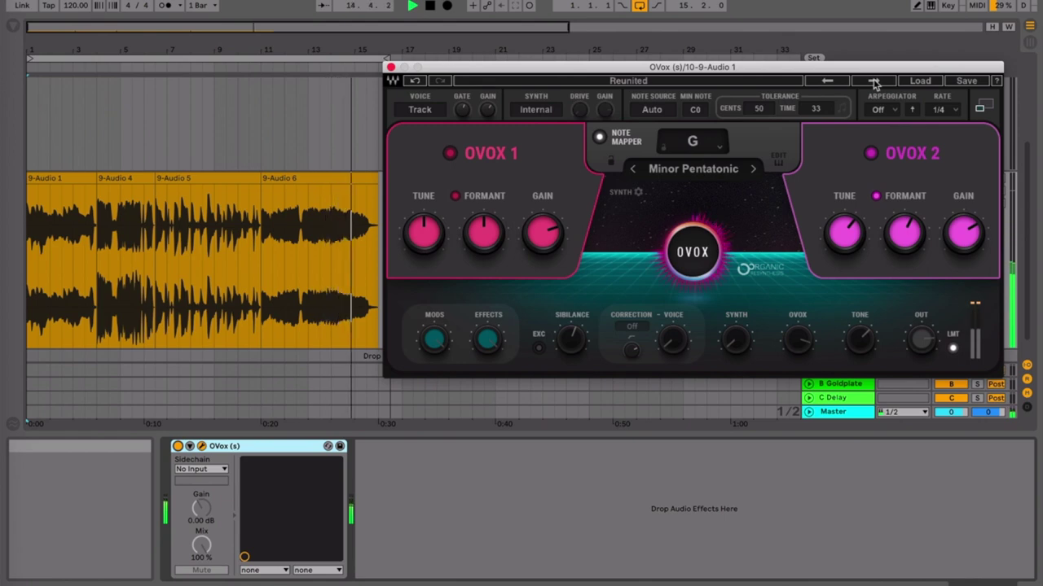
click(873, 81)
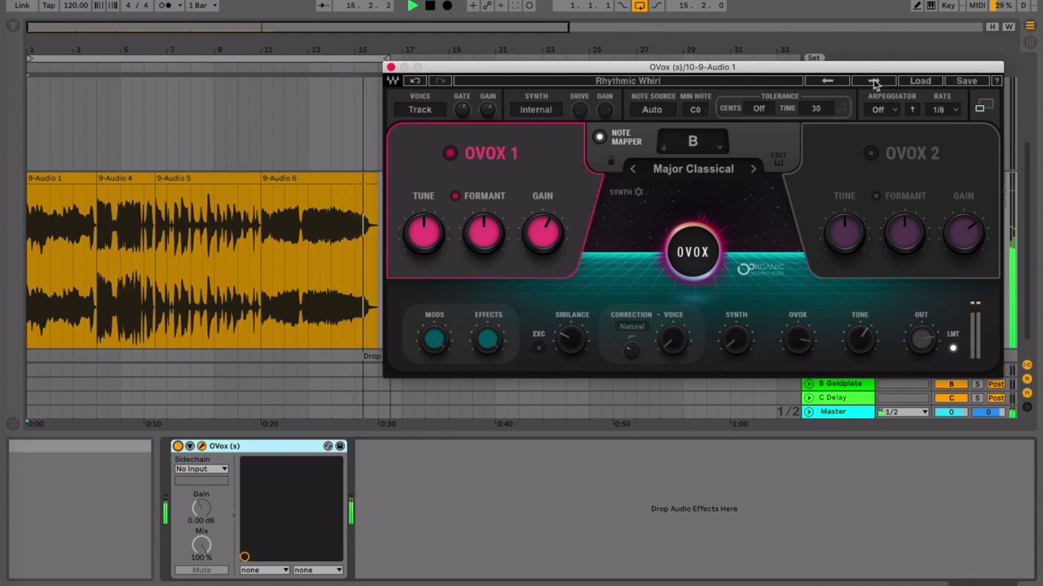
click(874, 80)
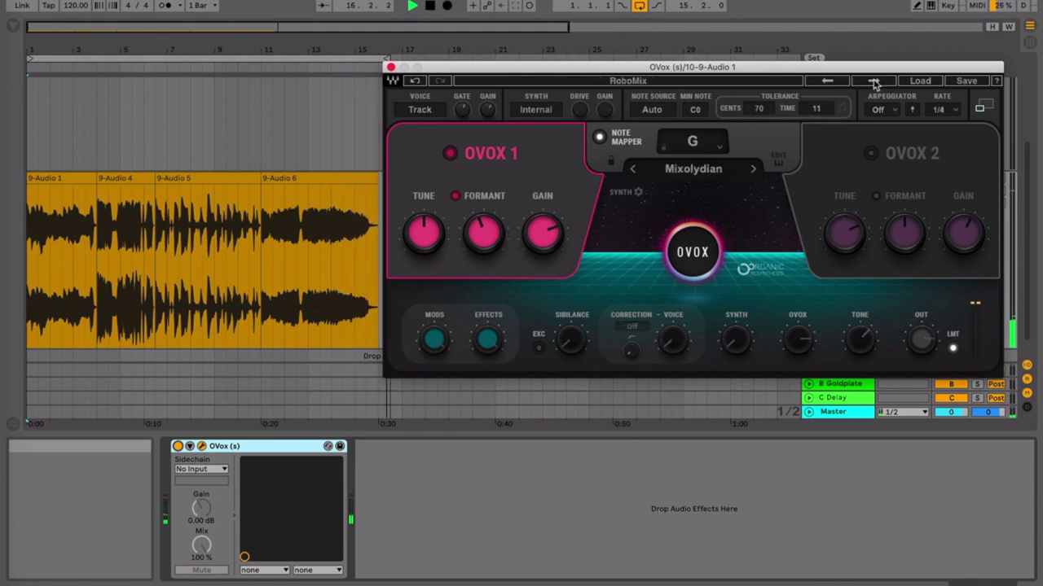
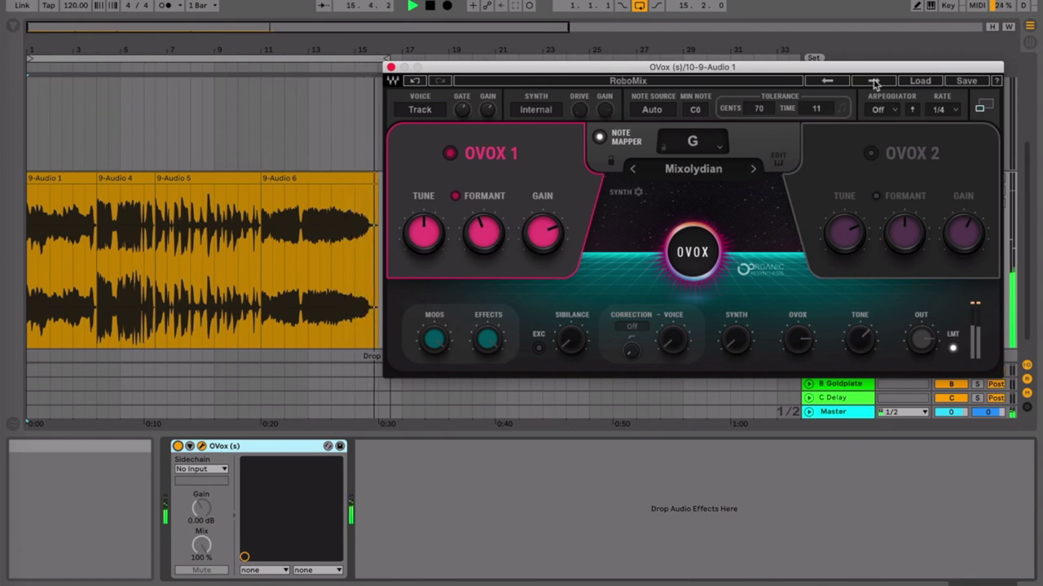
click(874, 81)
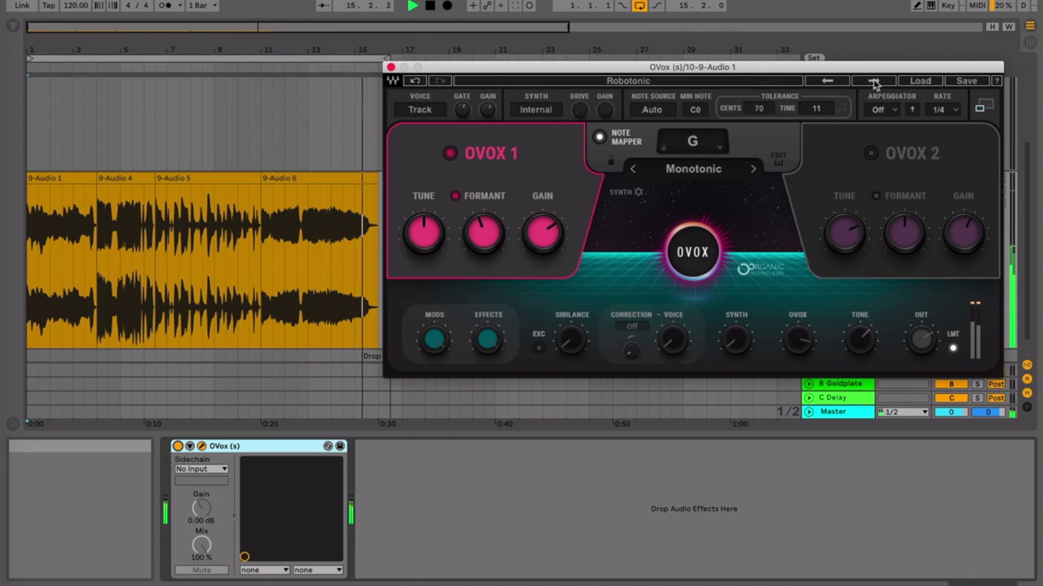
Audition the presets one at a time from Salvador through Swirling Up, hearing the vocal loop with each
click(874, 82)
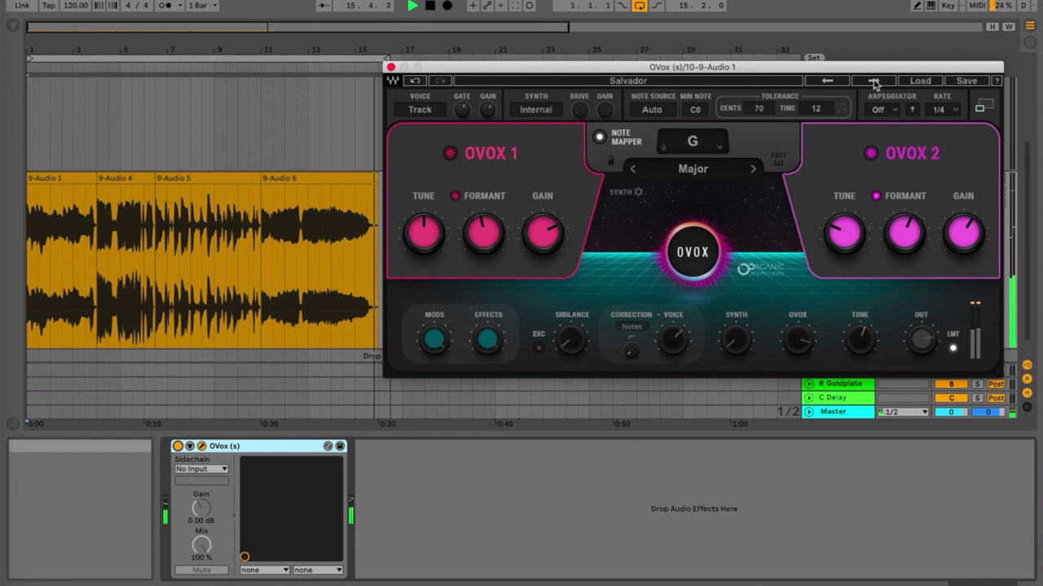
click(873, 82)
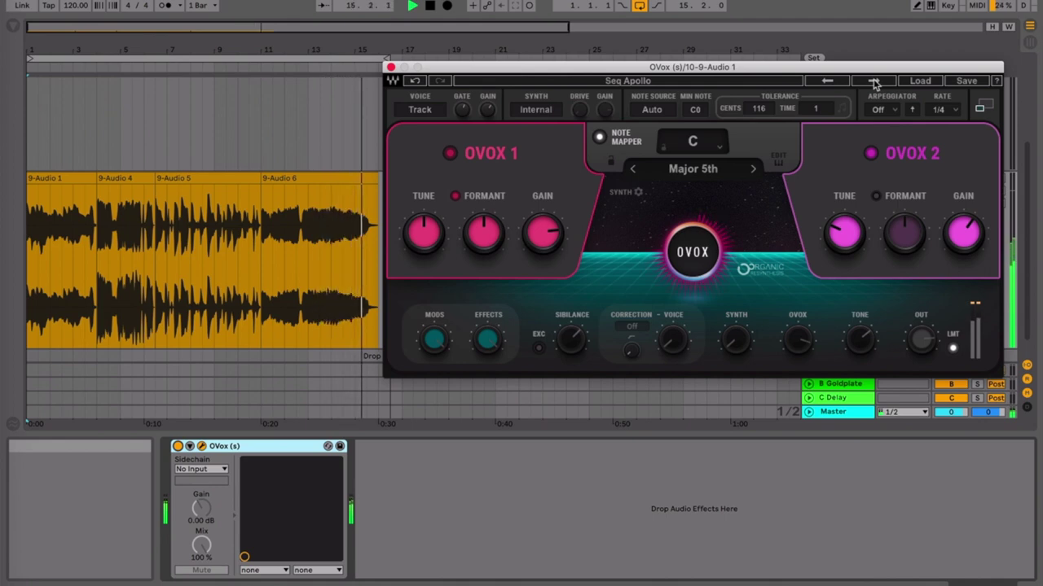
click(873, 81)
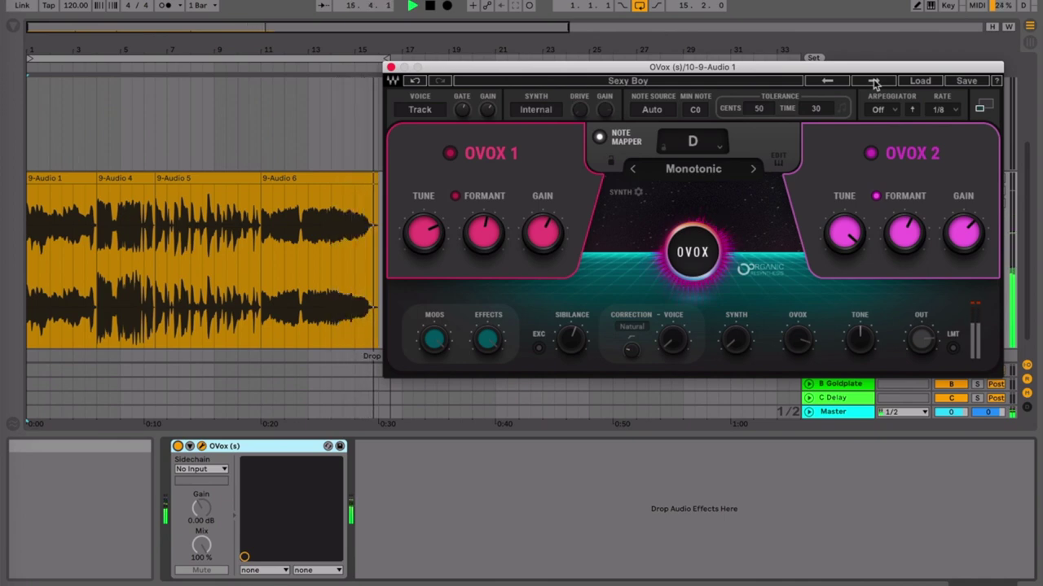
click(874, 83)
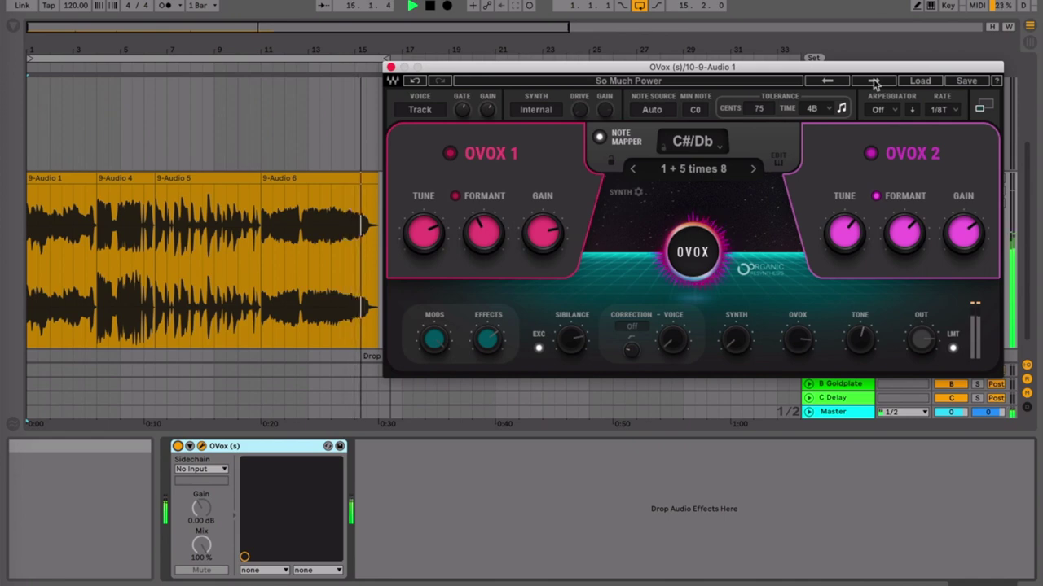
click(873, 81)
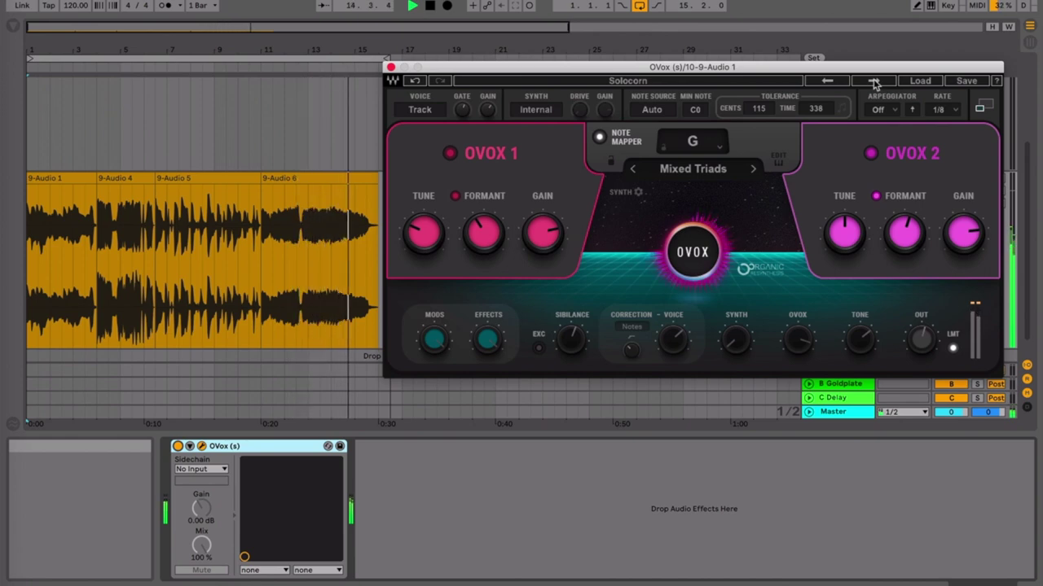
click(873, 81)
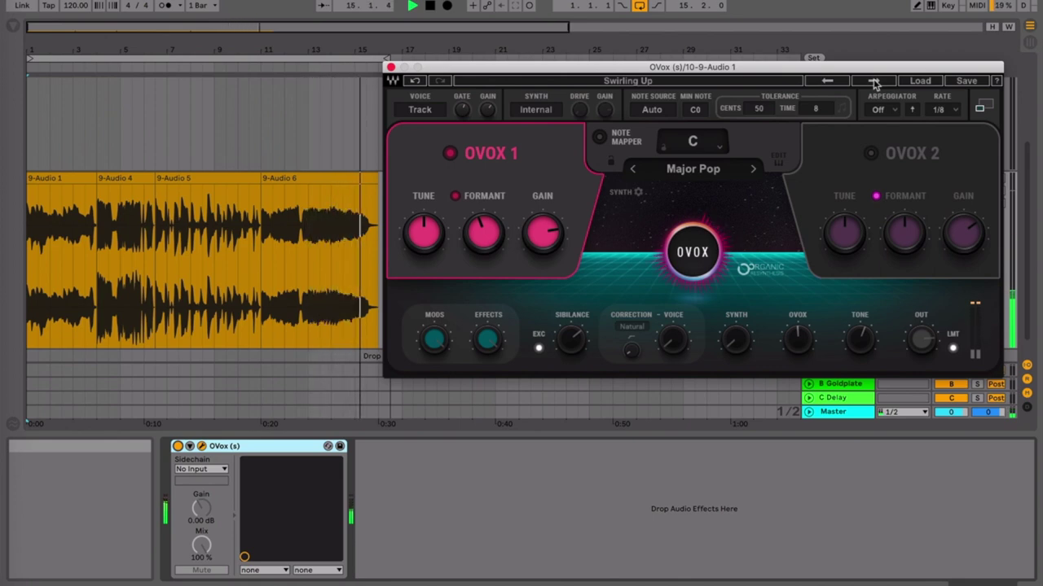
Audition the presets in order from The Barber through Voice Pad Pump, listening to the looped vocal with each
click(873, 82)
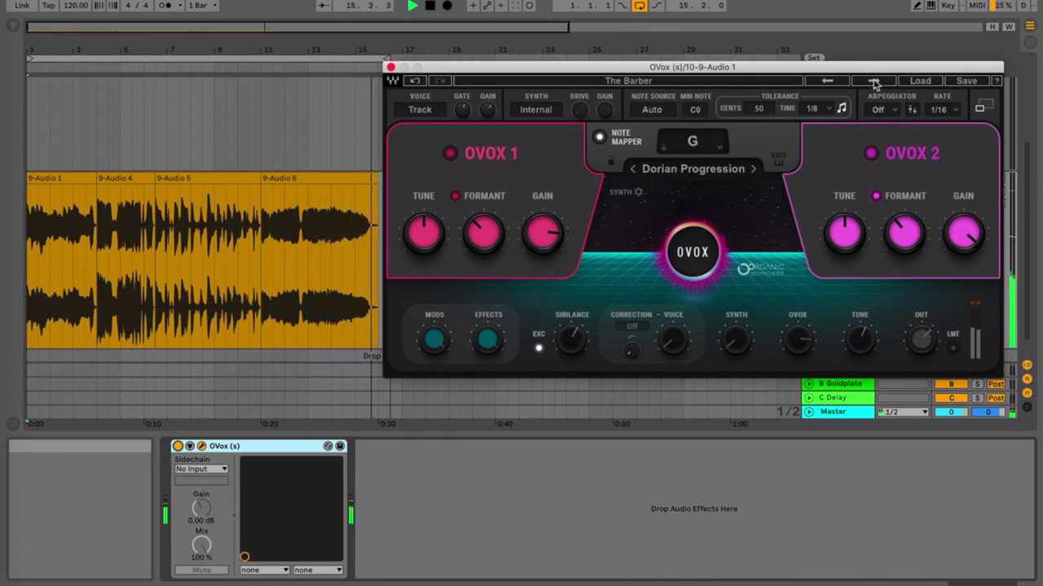
click(873, 81)
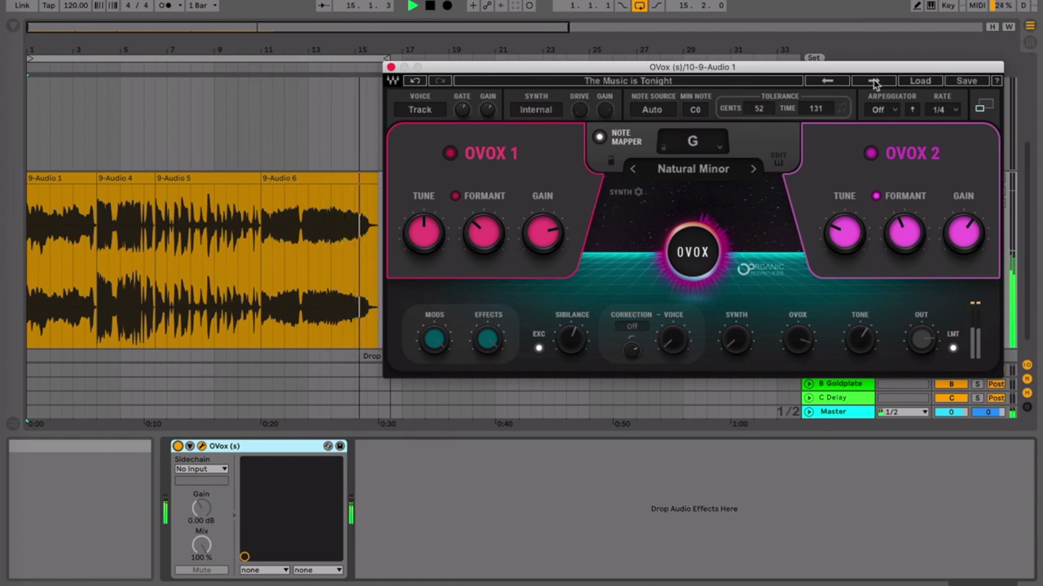
click(873, 81)
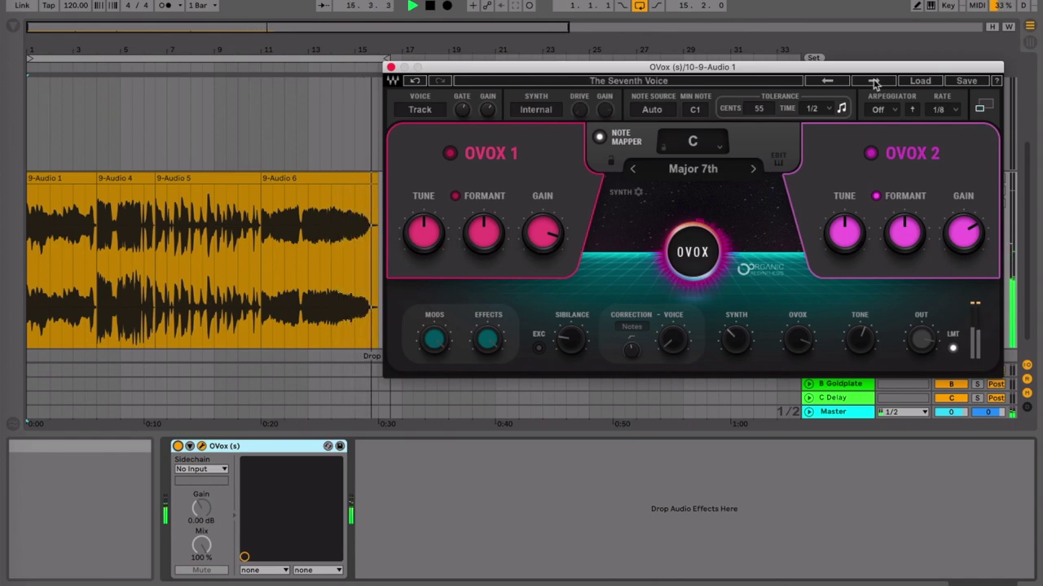
click(874, 83)
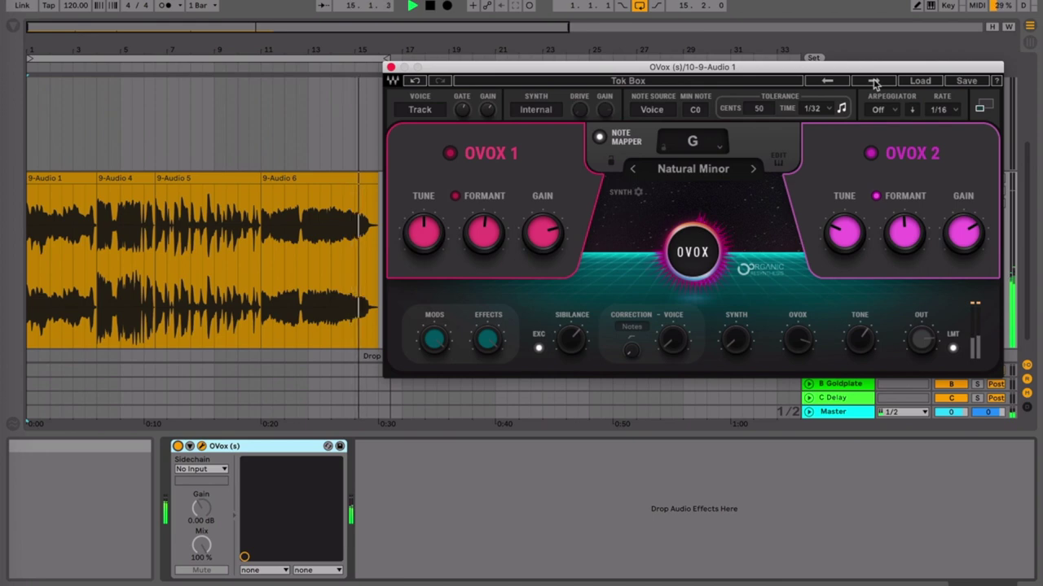
click(873, 82)
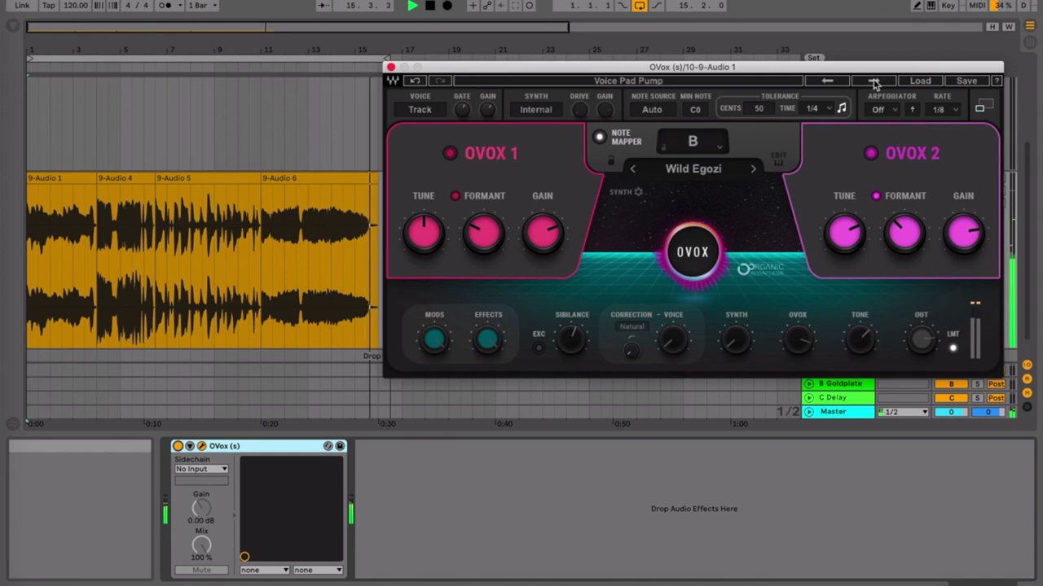
Audition the Zippa, Winter Singing, Woke Up and Zoning In presets in turn on the looping vocal
click(873, 81)
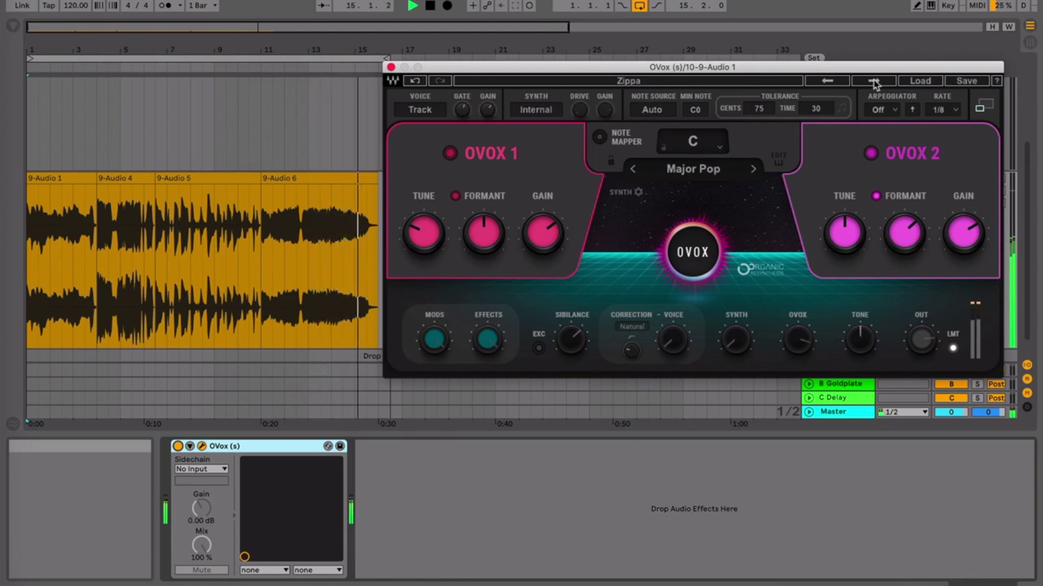
click(873, 82)
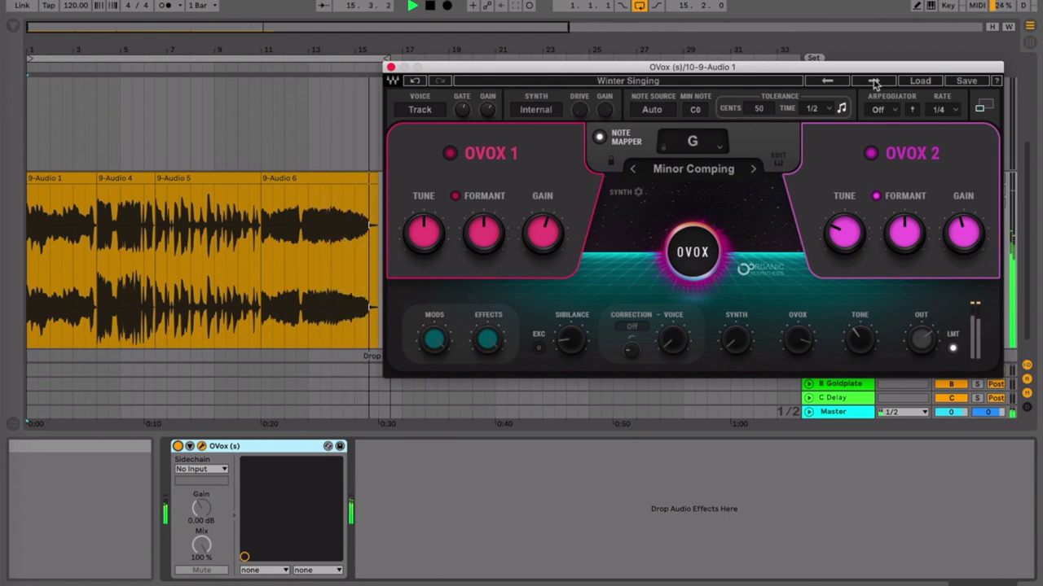
click(874, 83)
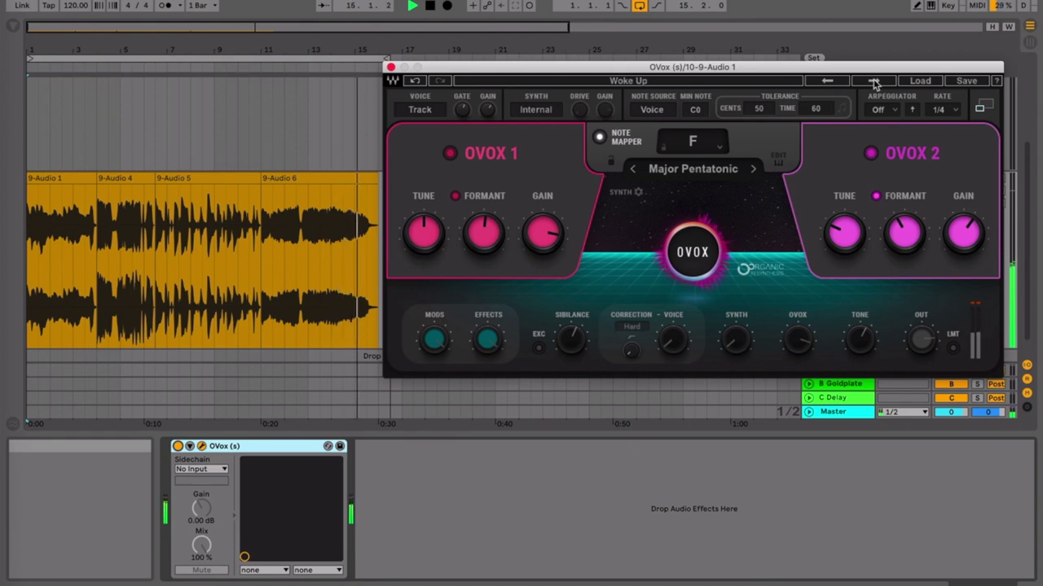
click(873, 81)
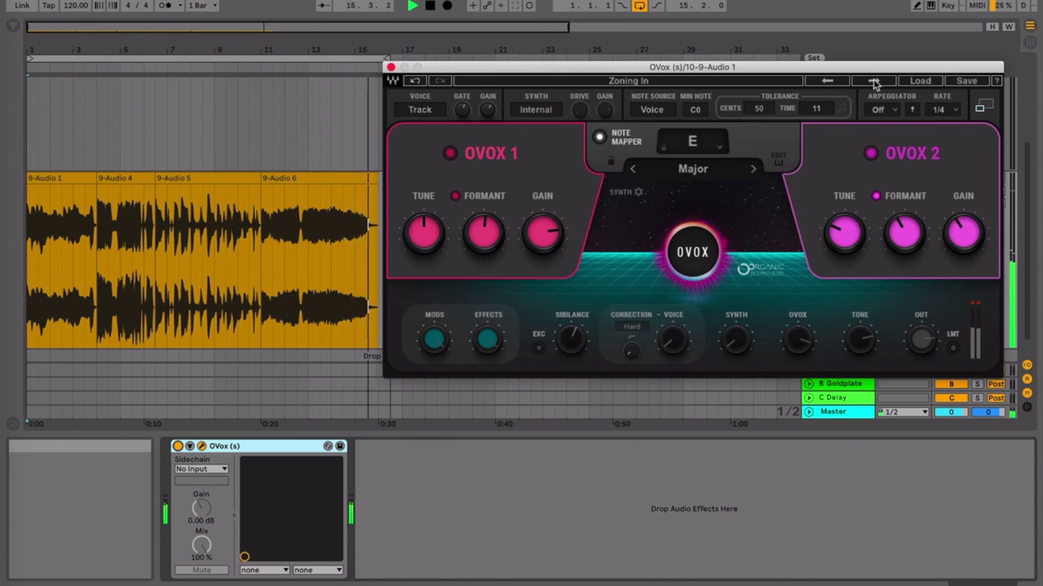
Audition the Action Vocal Pad, Jumpy Vocal Chords and Spiky Vocal Arp presets in turn on the vocal loop
click(873, 81)
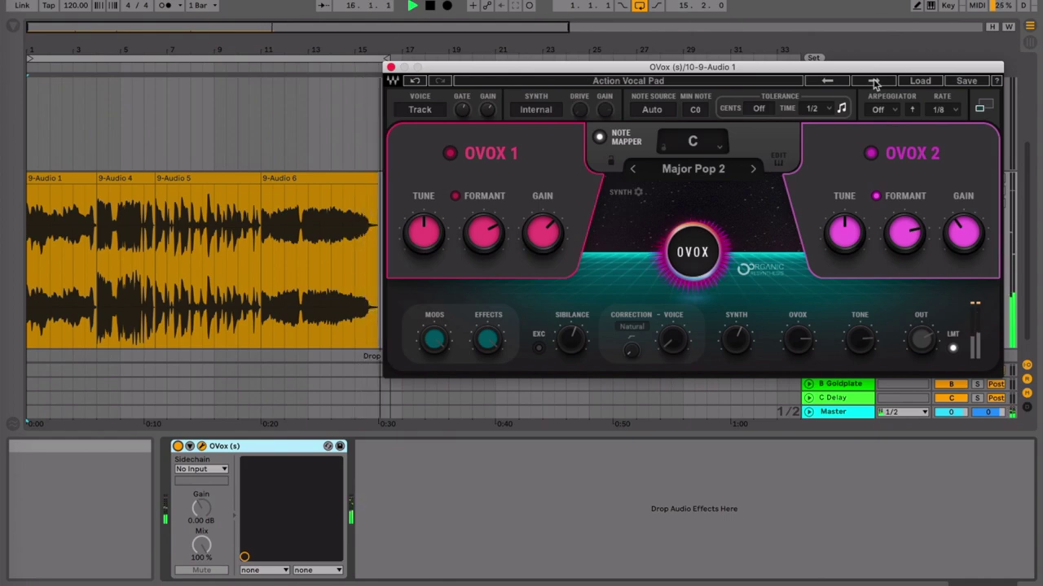
click(873, 81)
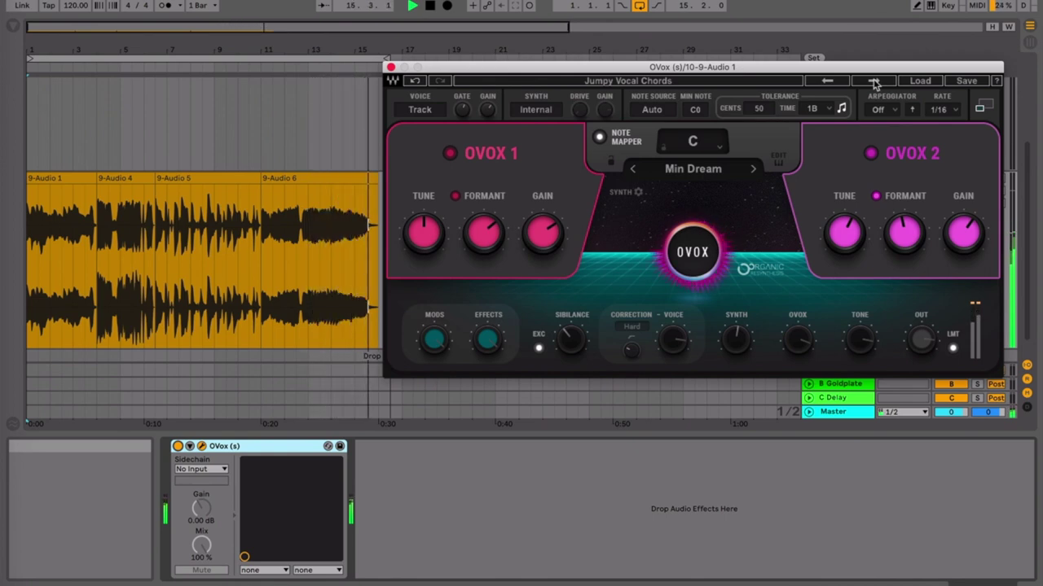
click(873, 82)
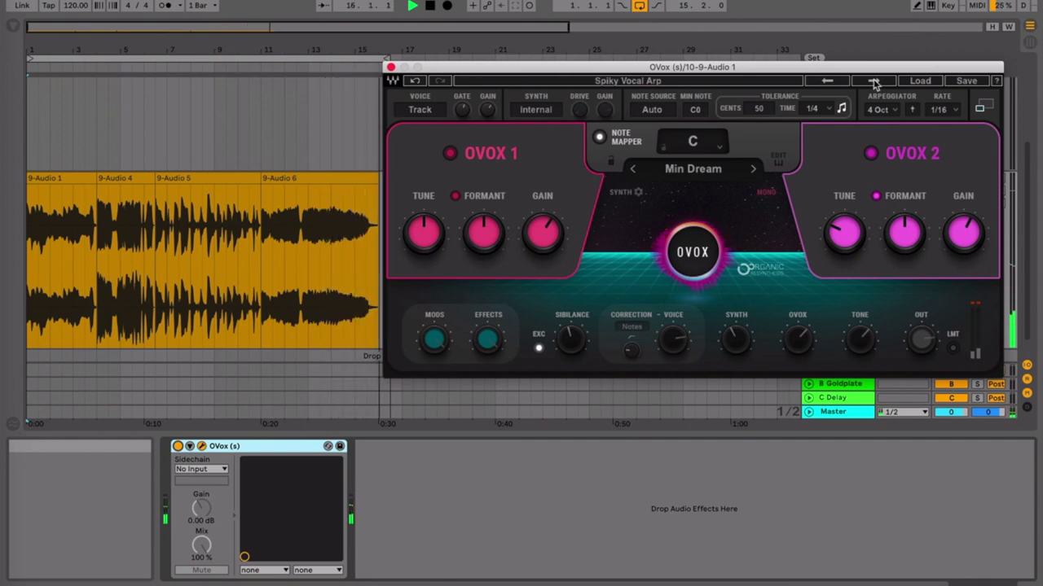
Load the Angelica preset, restart playback of the vocal loop to hear it, and continue with the Arab Falsetto preset
click(873, 82)
click(430, 6)
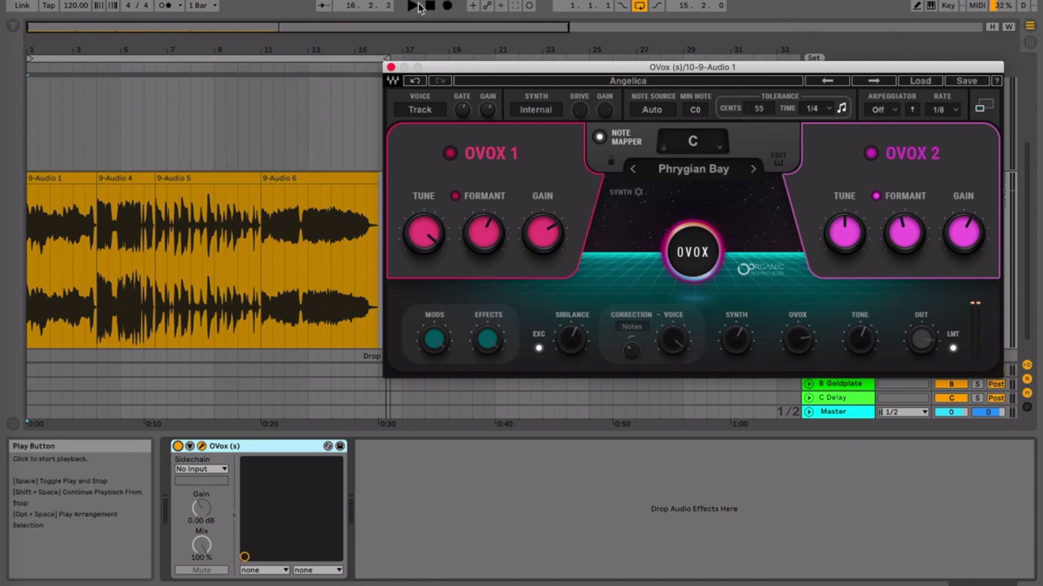
click(413, 6)
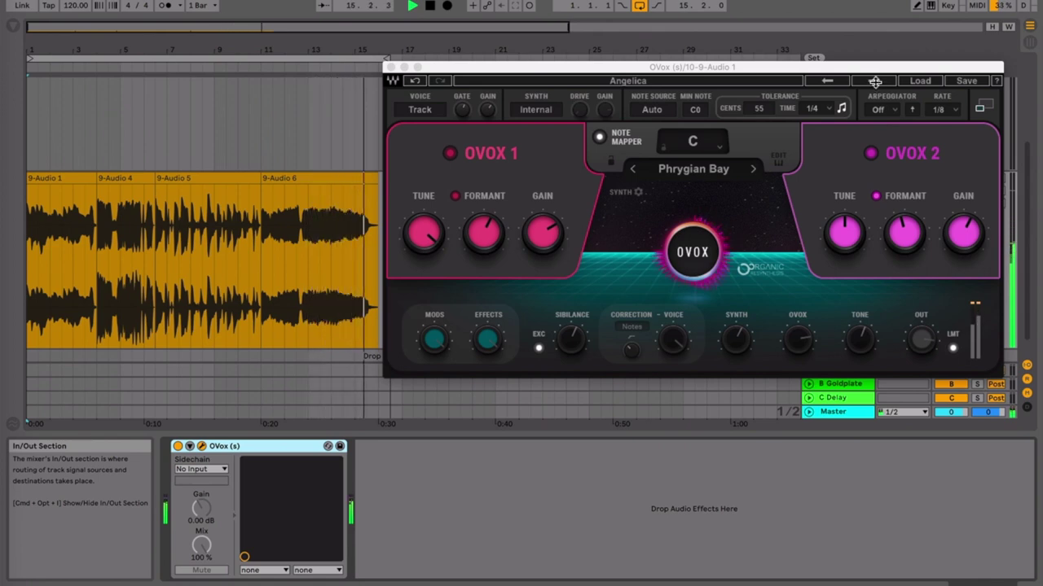
click(874, 82)
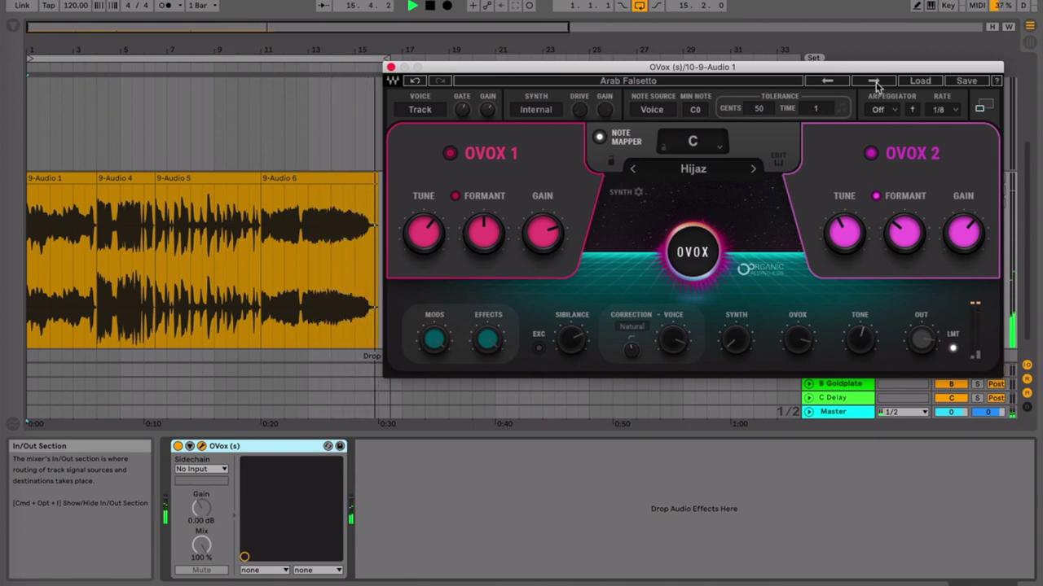
Audition the Arpeggiavox, Bass Comping, Bass Drived, Bounty Harm and Bubbled presets in turn on the looping vocal
click(874, 81)
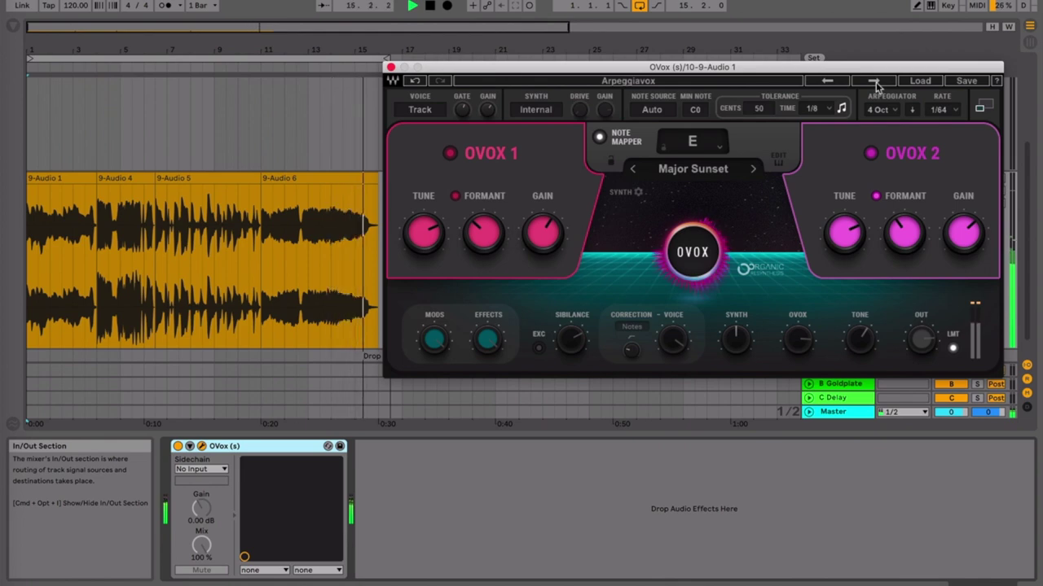
click(874, 80)
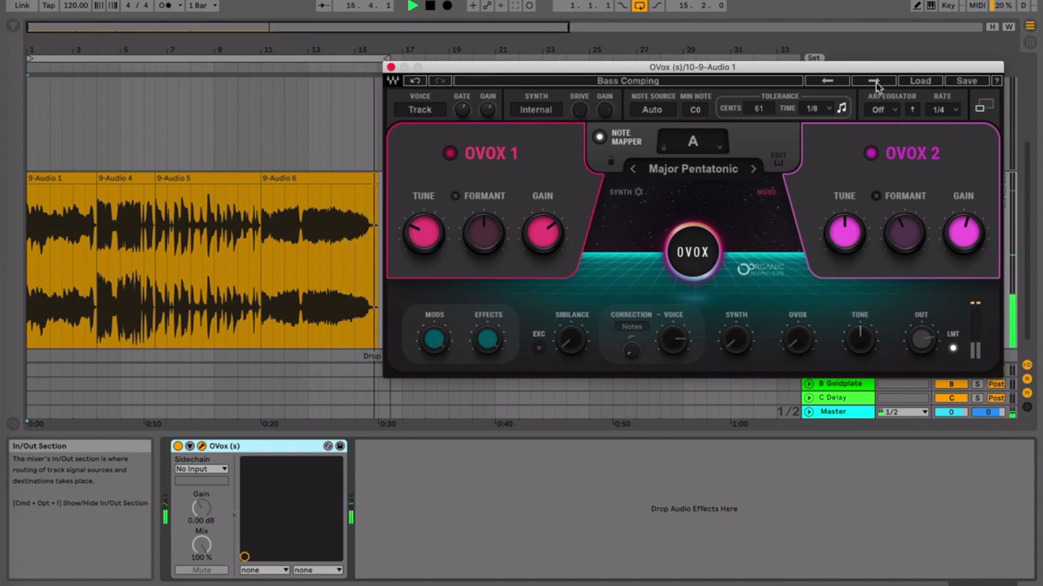
click(874, 82)
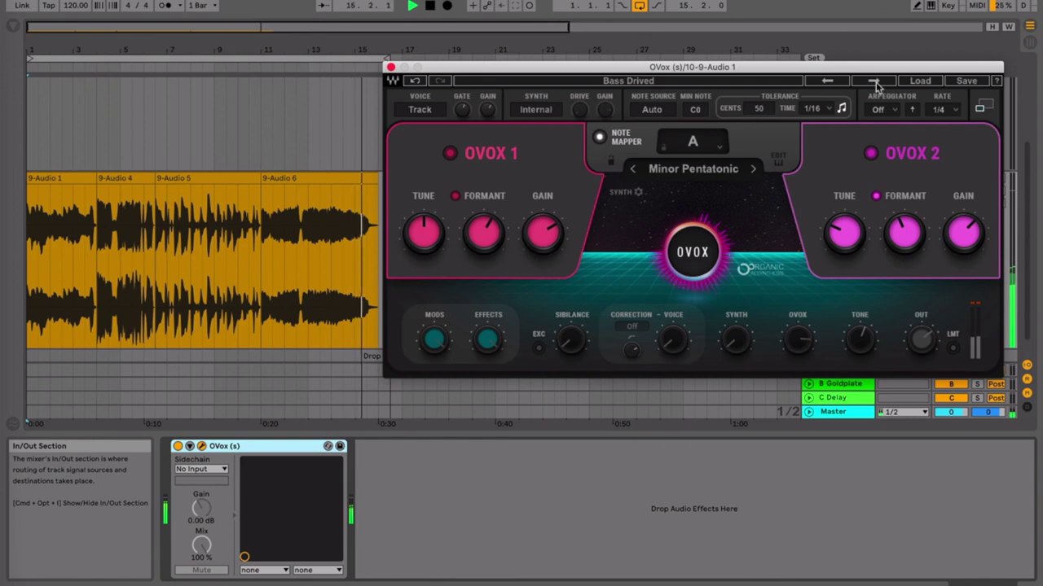
click(875, 82)
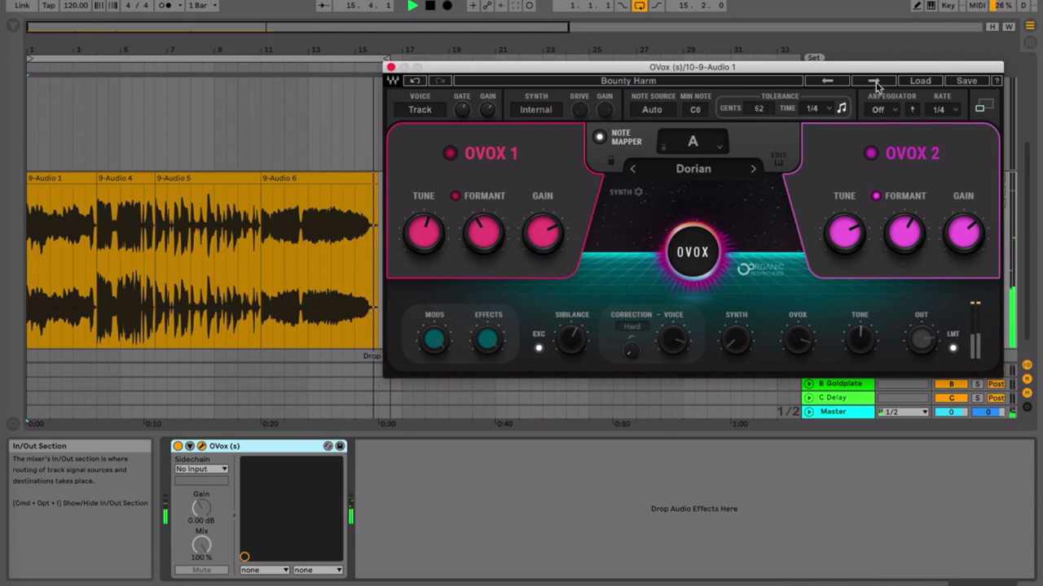
click(876, 83)
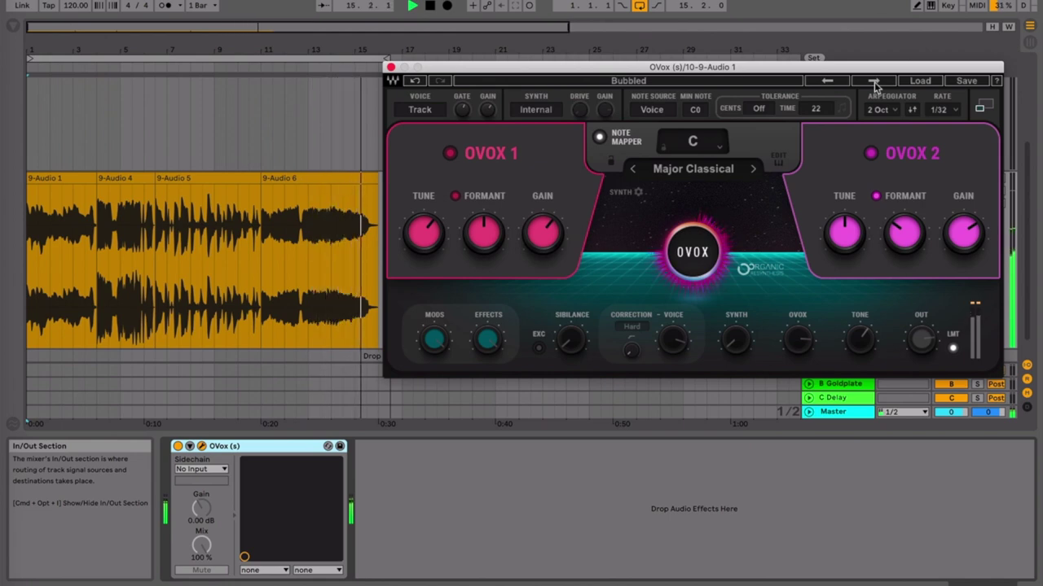
Audition the Charmonizer, Dark Morning, Deep Drill, Delicate Beauty Mix and Distorcal presets in order on the vocal loop
click(874, 81)
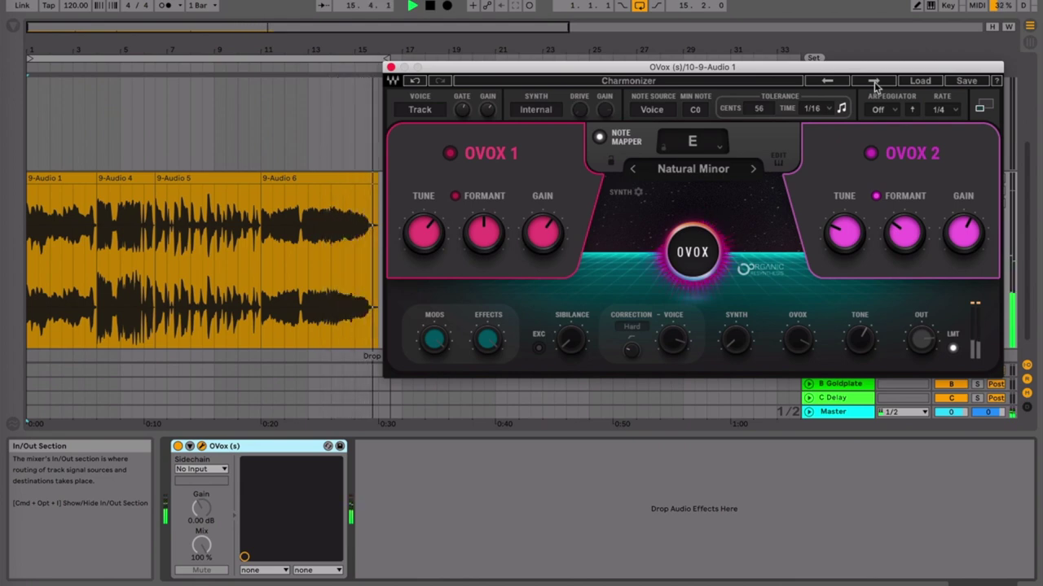
click(874, 82)
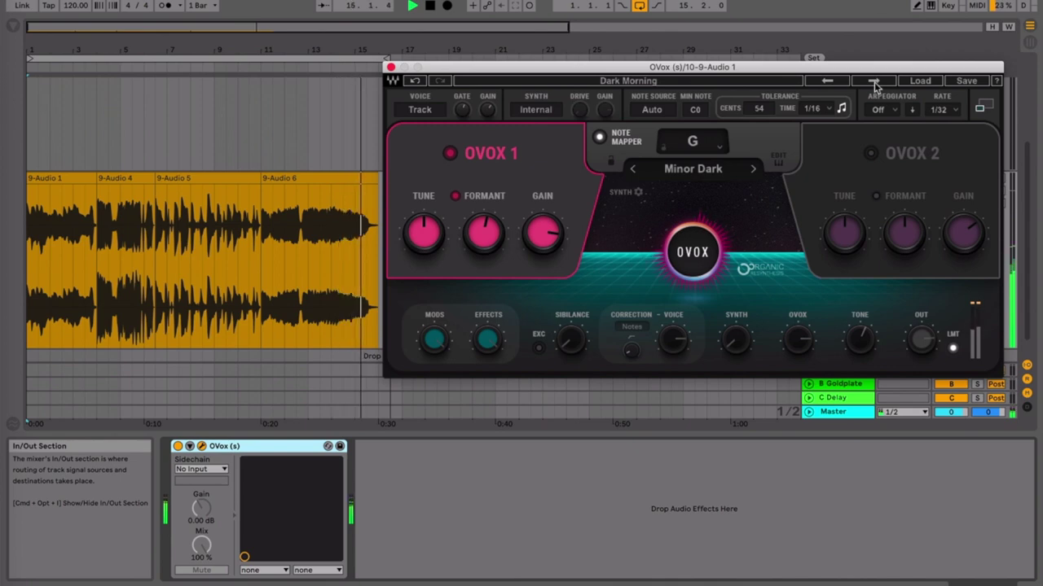
click(874, 82)
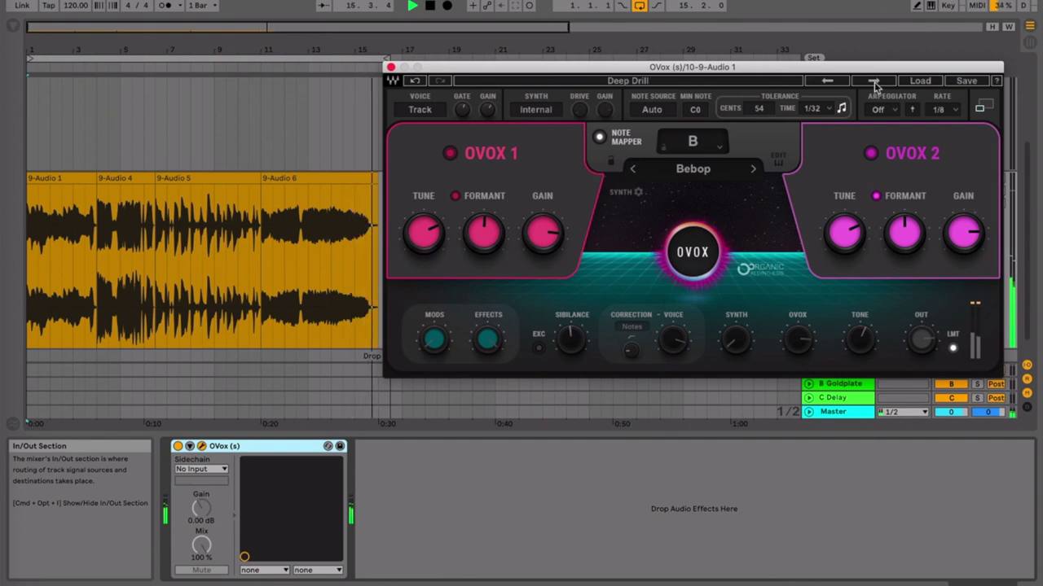
click(873, 82)
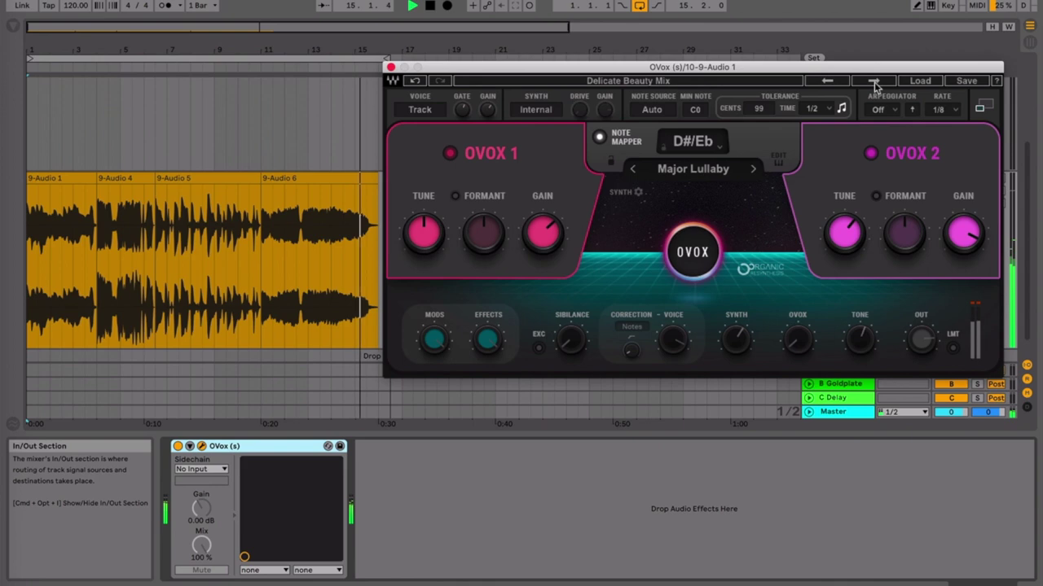
click(873, 82)
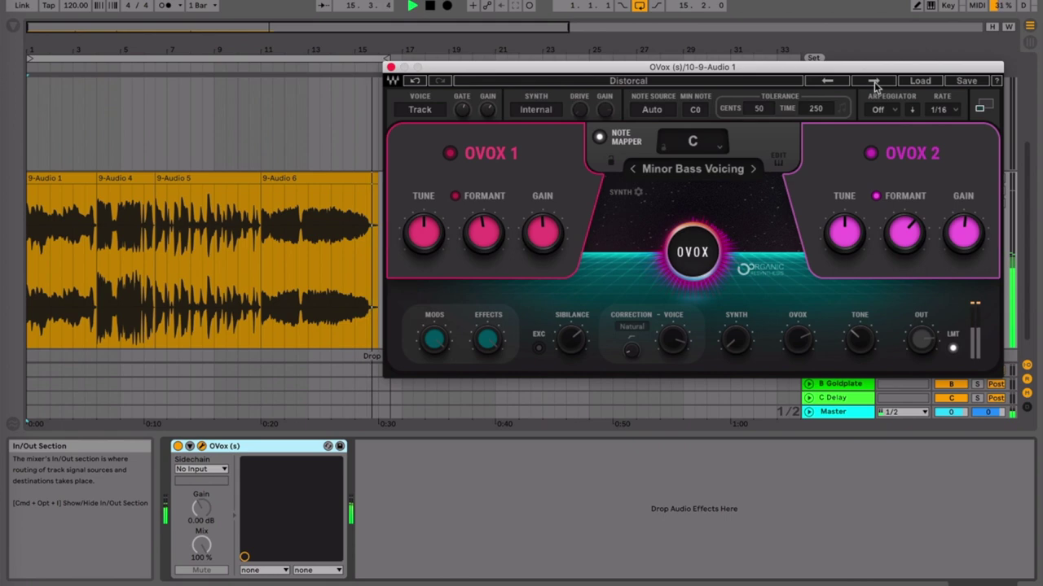
Audition the Dreamer, Fallen, Harmonic Compatibility, Harmonicizer and Hold Down presets one after another on the looping vocal
click(873, 82)
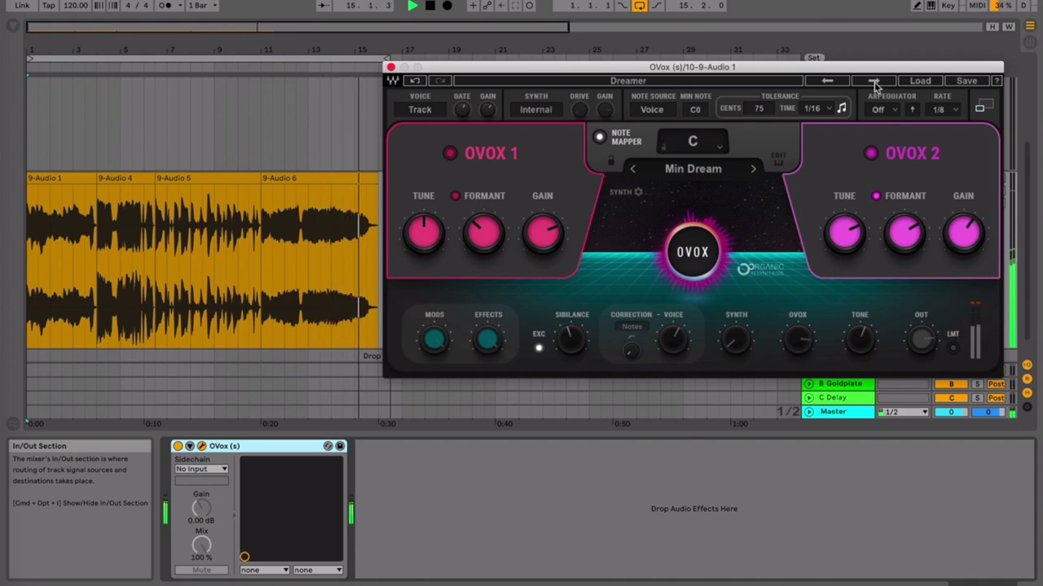
click(874, 82)
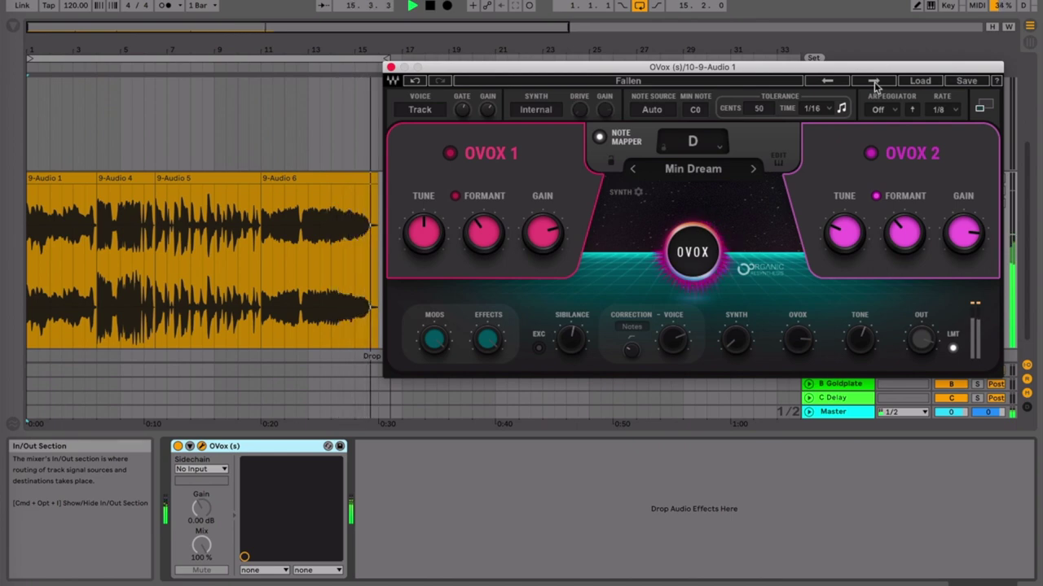
click(874, 82)
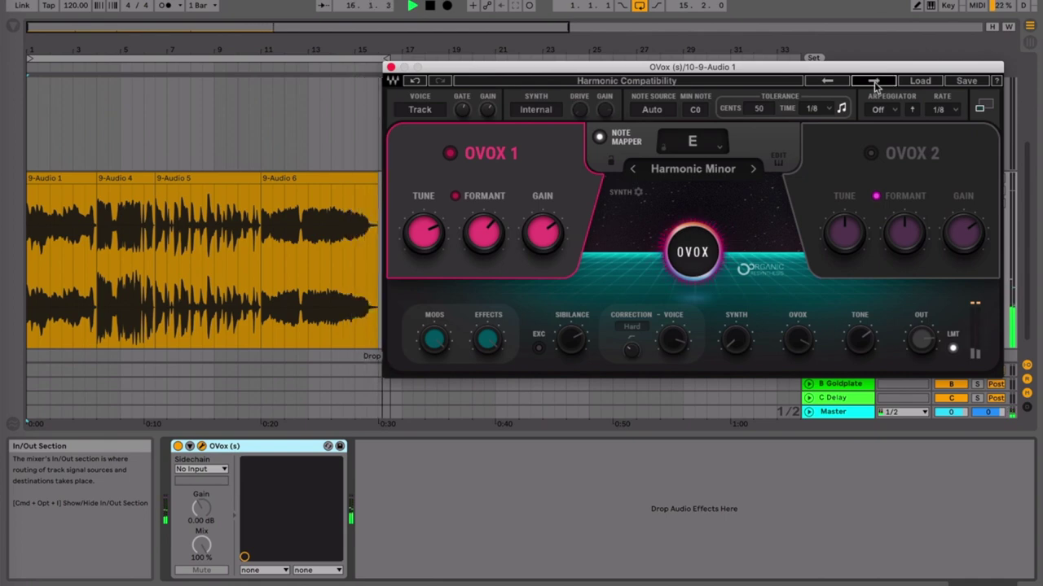
click(874, 81)
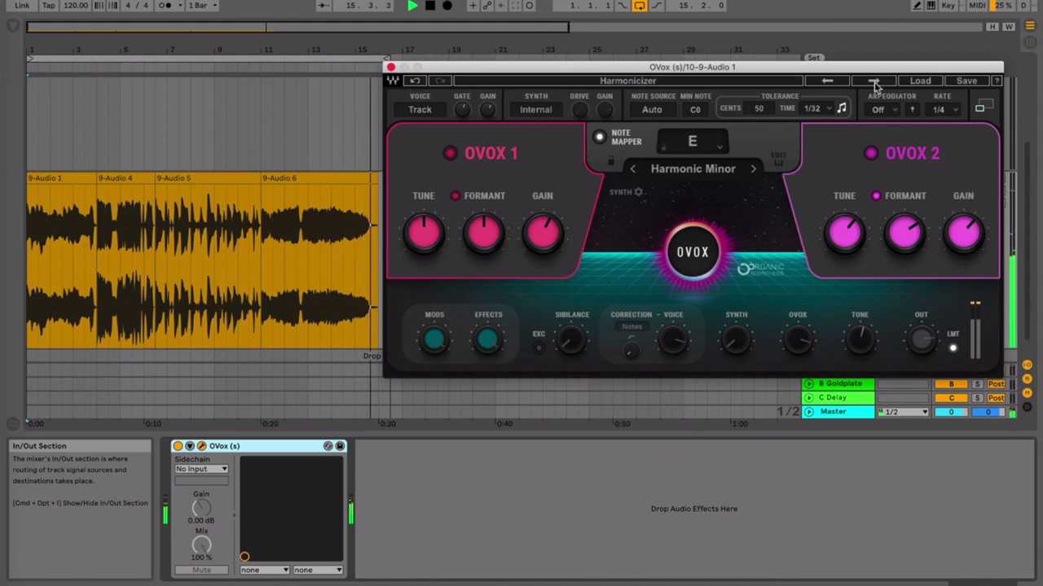
click(874, 83)
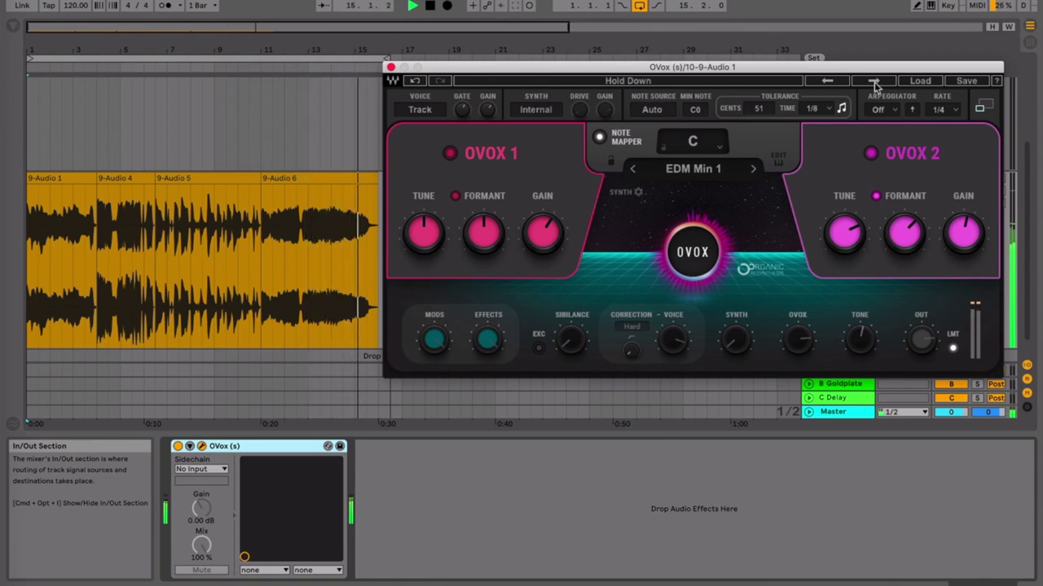
Audition the In The Shade, Know Arps, Lovin, Lydianiker and Mellow Love Mix presets in turn on the vocal loop
click(874, 81)
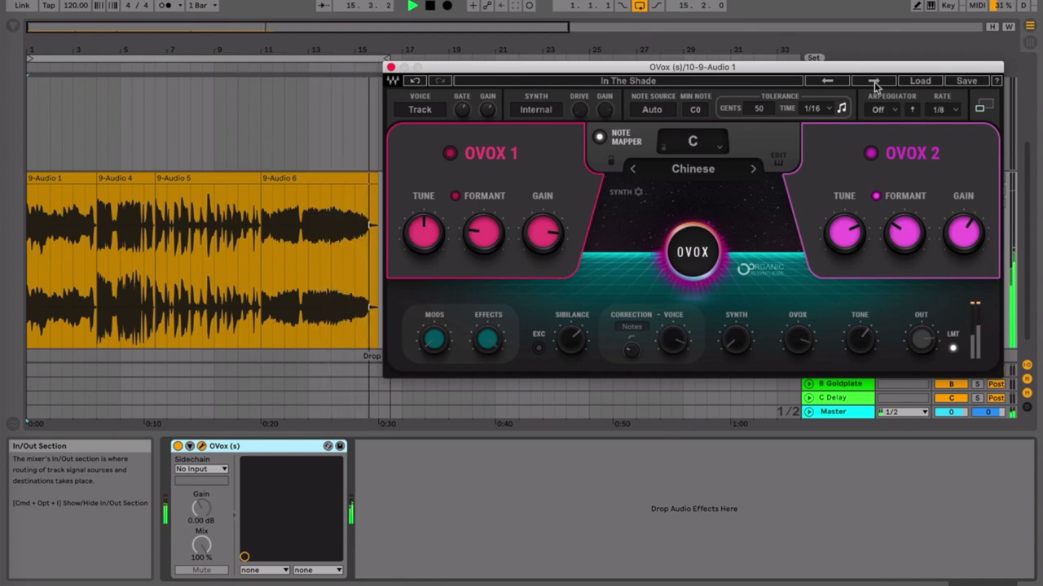
click(874, 81)
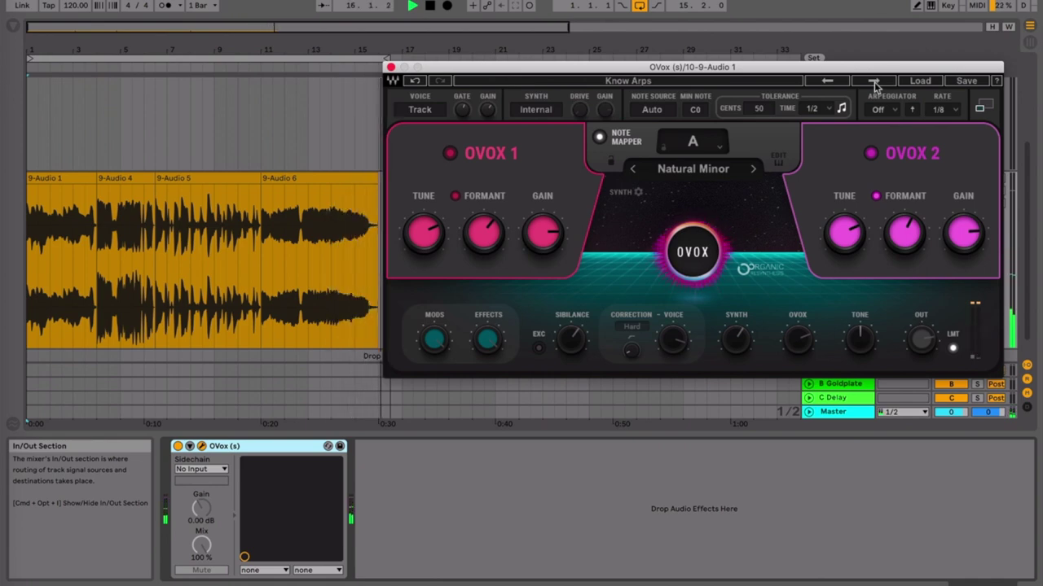
click(874, 81)
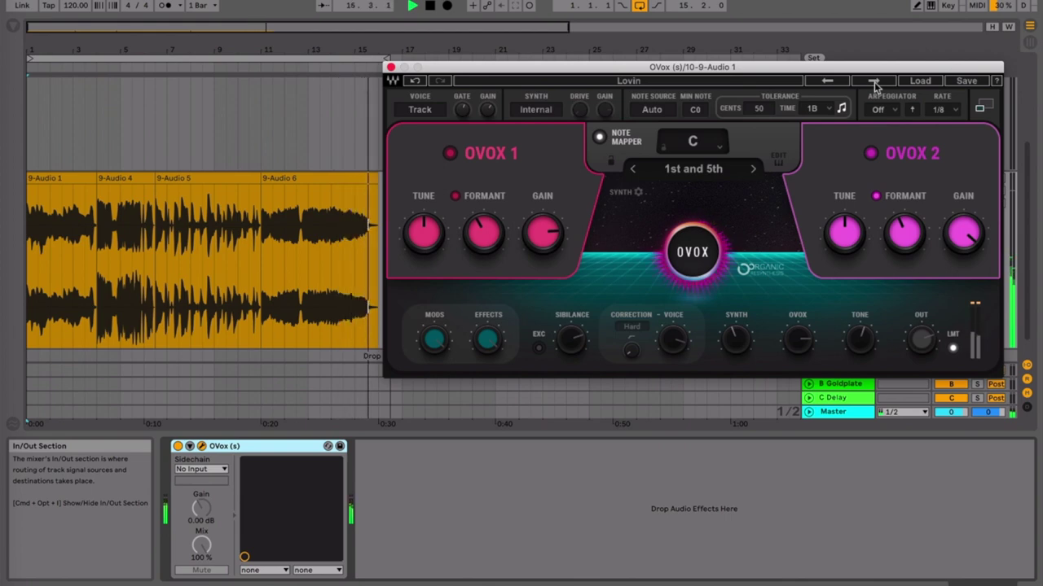
click(874, 83)
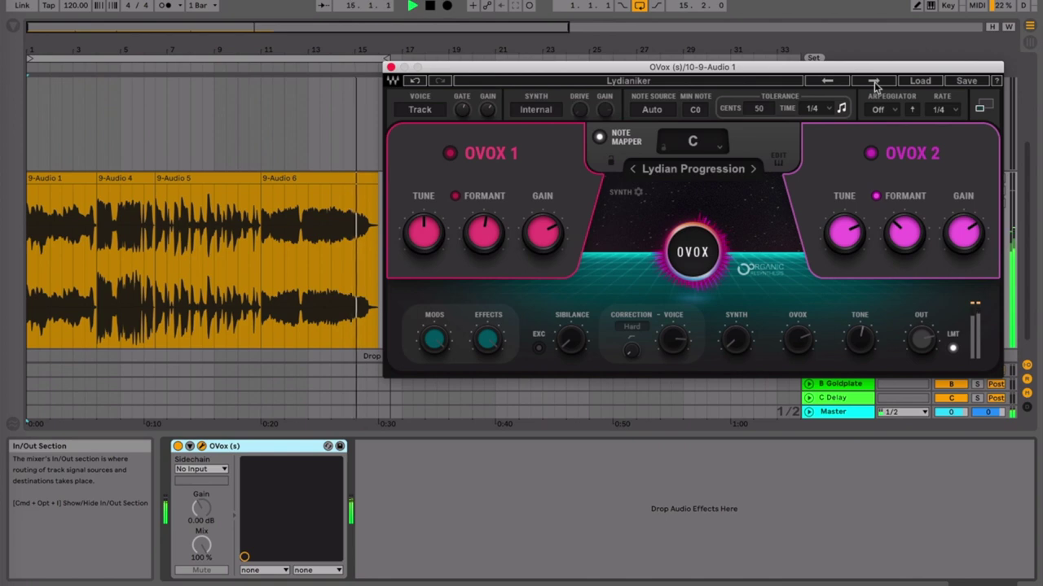
click(873, 81)
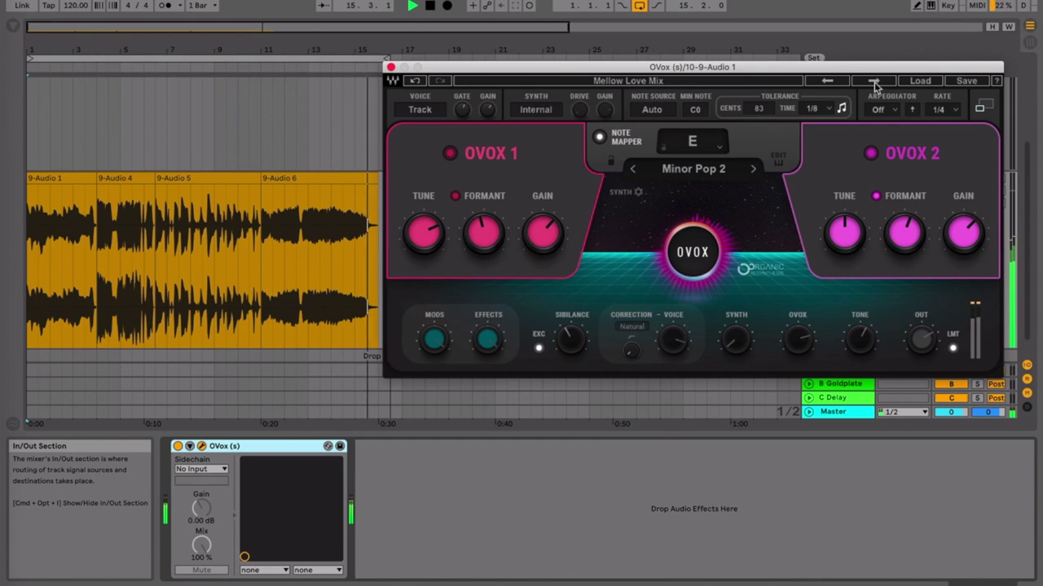
Load the Pluralism preset and check its place in the Vocal Comping factory preset list while the vocal loop plays
click(874, 81)
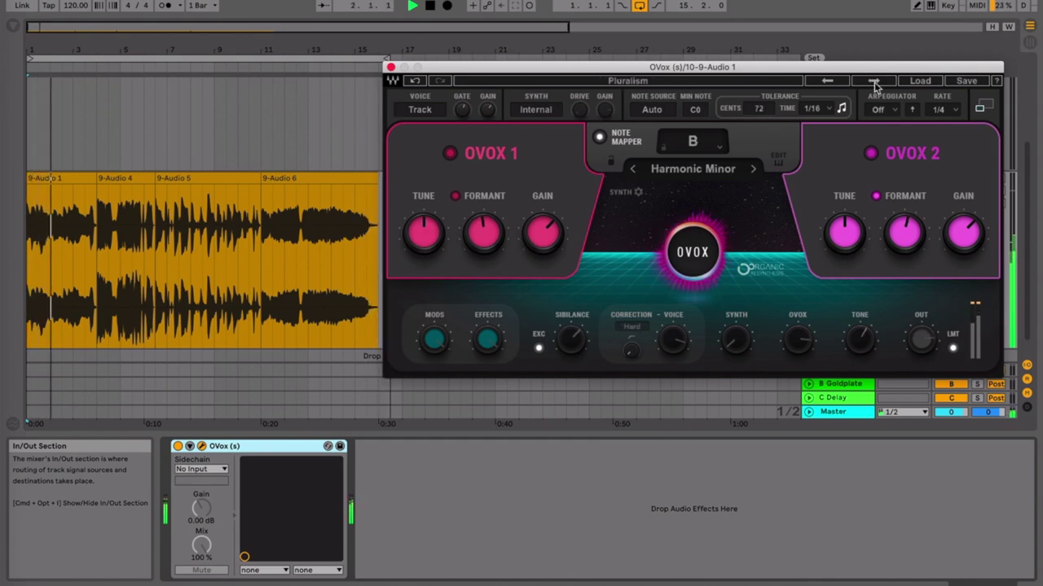
click(926, 83)
mouse_move(929, 183)
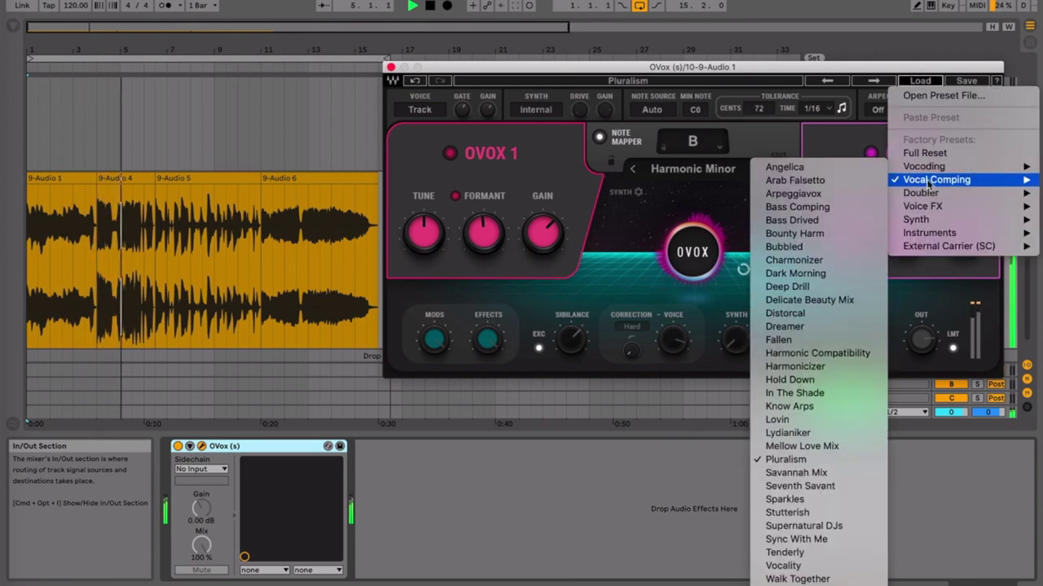
click(881, 73)
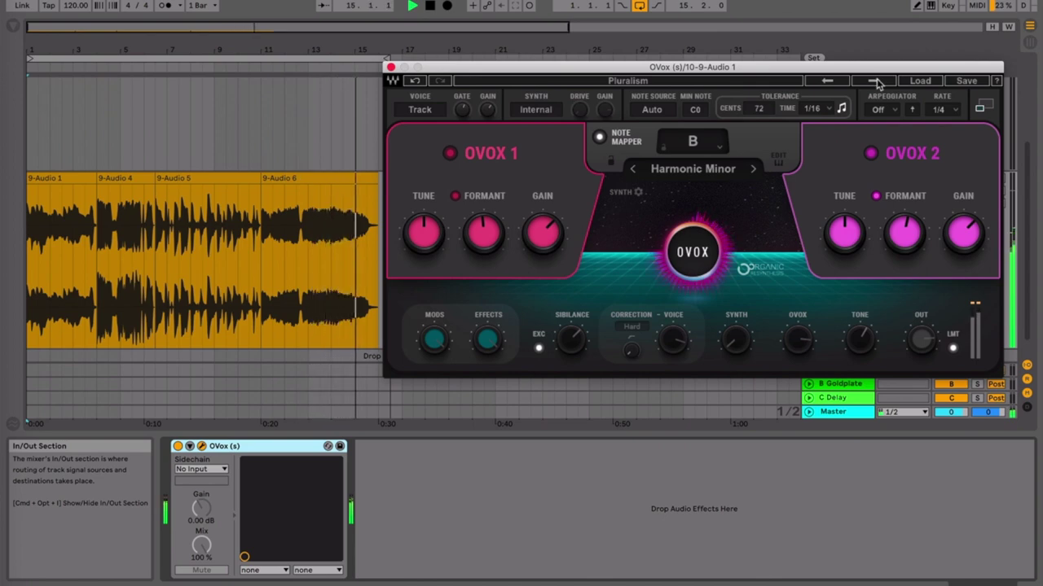
Load the Savannah Mix preset and look through the factory preset categories, including Voice FX, without choosing another preset
click(874, 82)
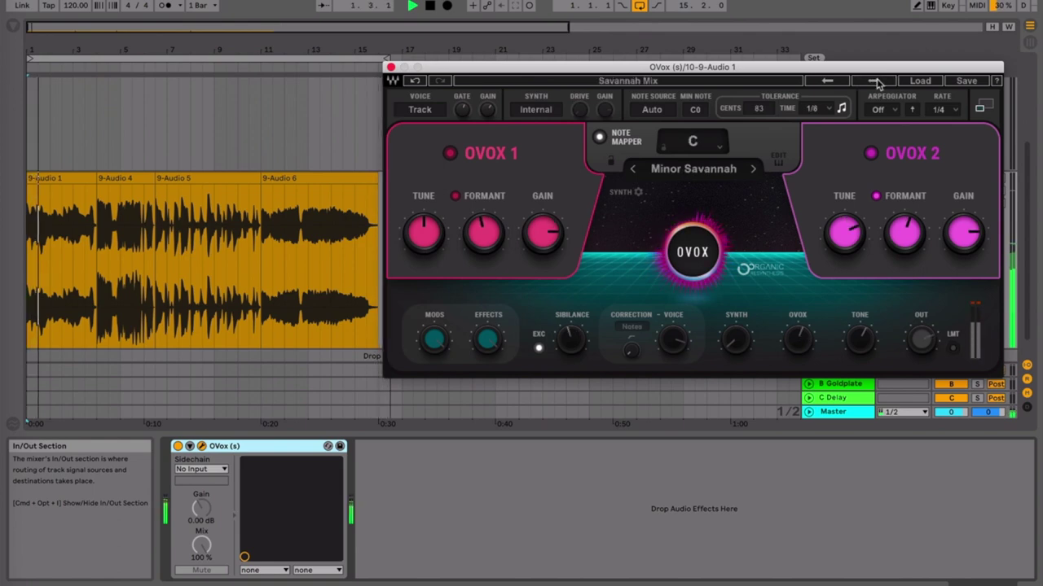
click(920, 81)
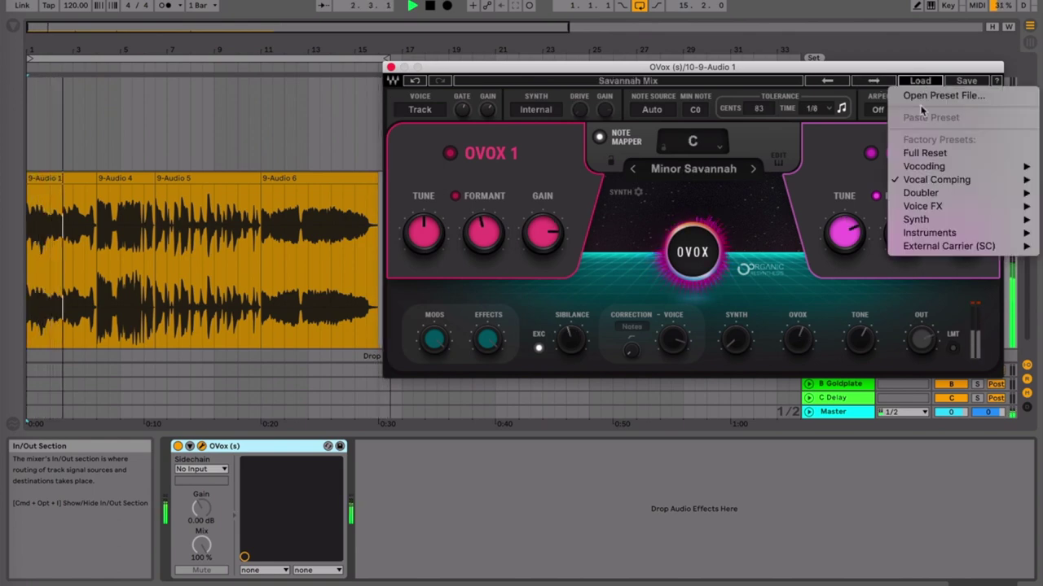
mouse_move(934, 180)
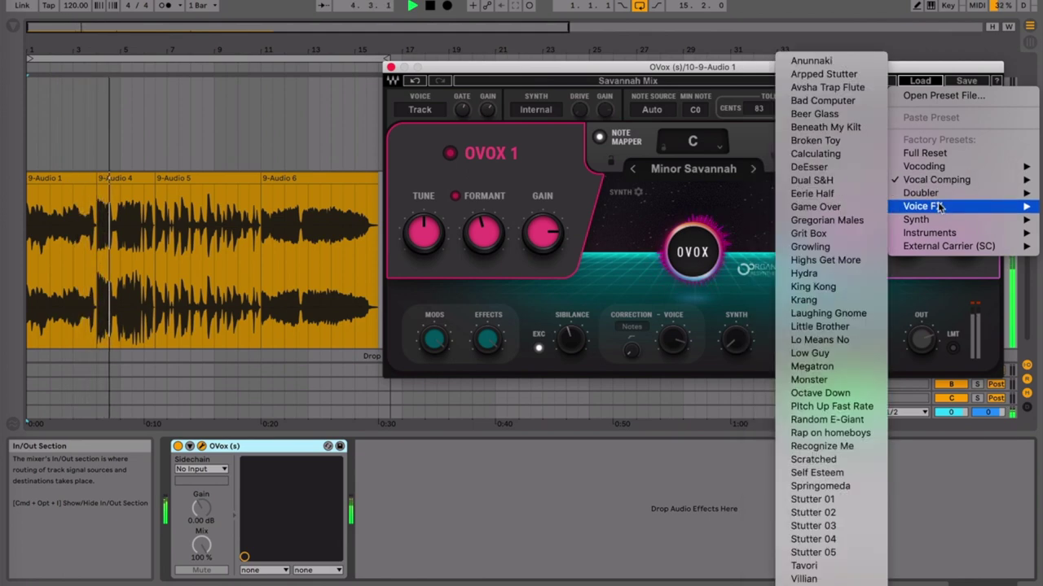
mouse_move(942, 222)
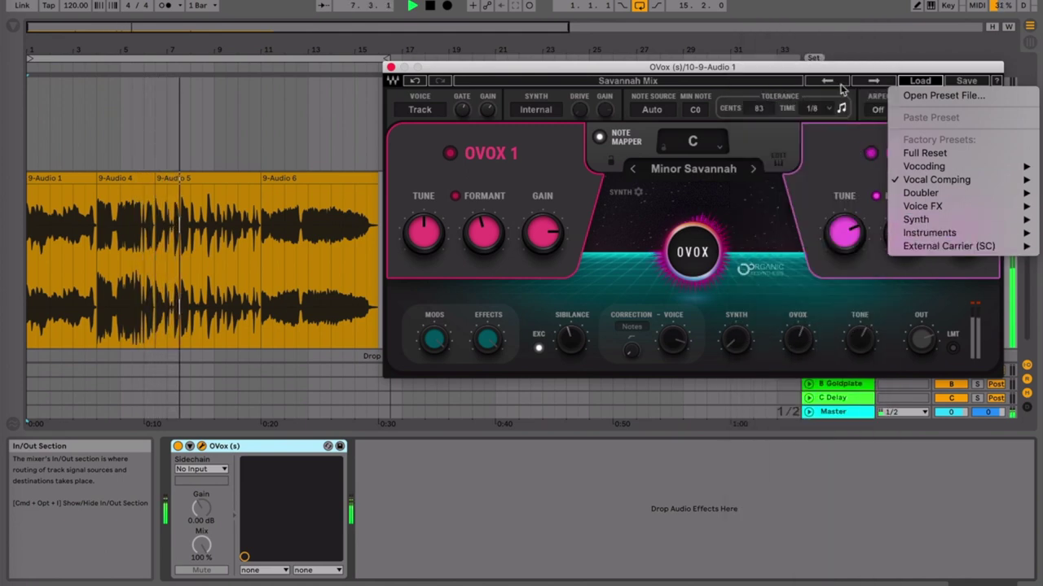
click(852, 73)
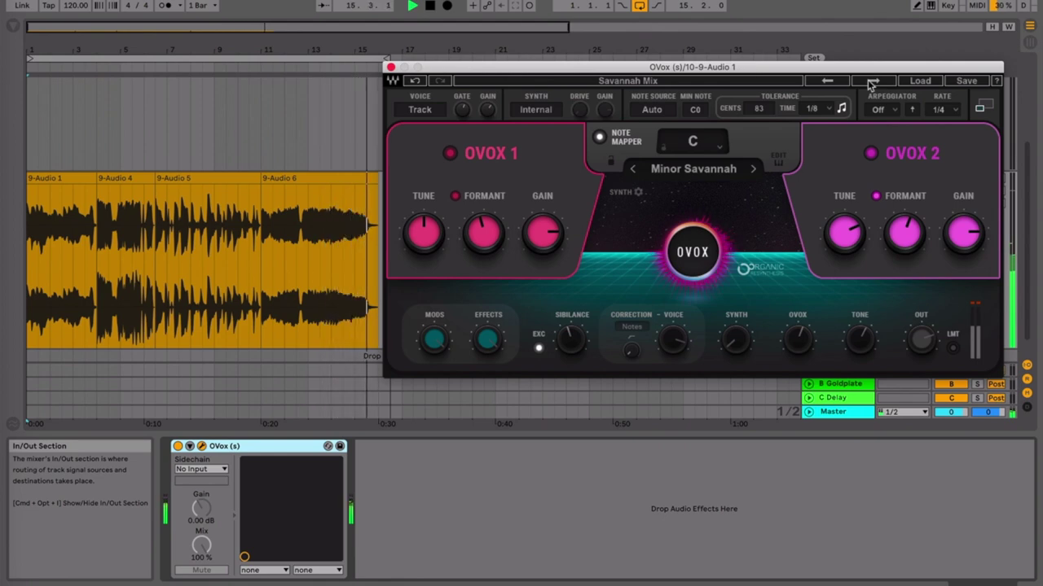
Audition the Seventh Savant, Sparkles, Stutterish and Supernatural DJs presets in order on the looping vocal
click(870, 82)
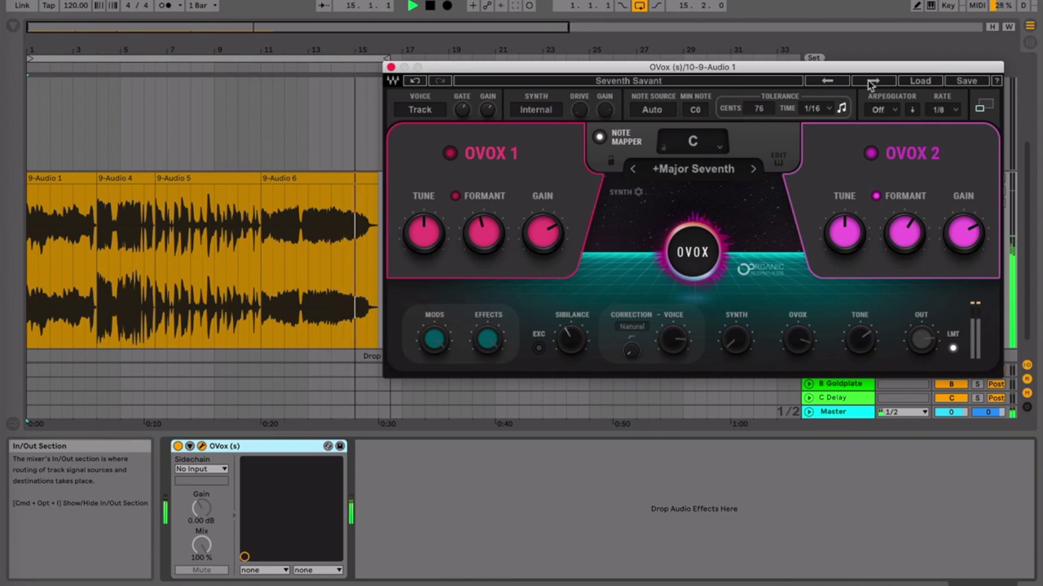
click(872, 81)
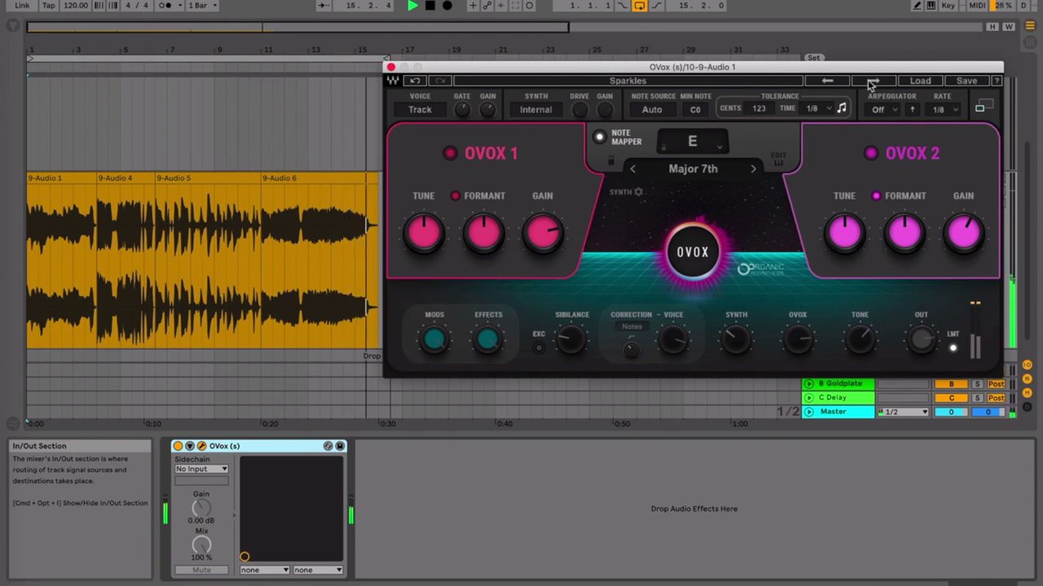
click(871, 81)
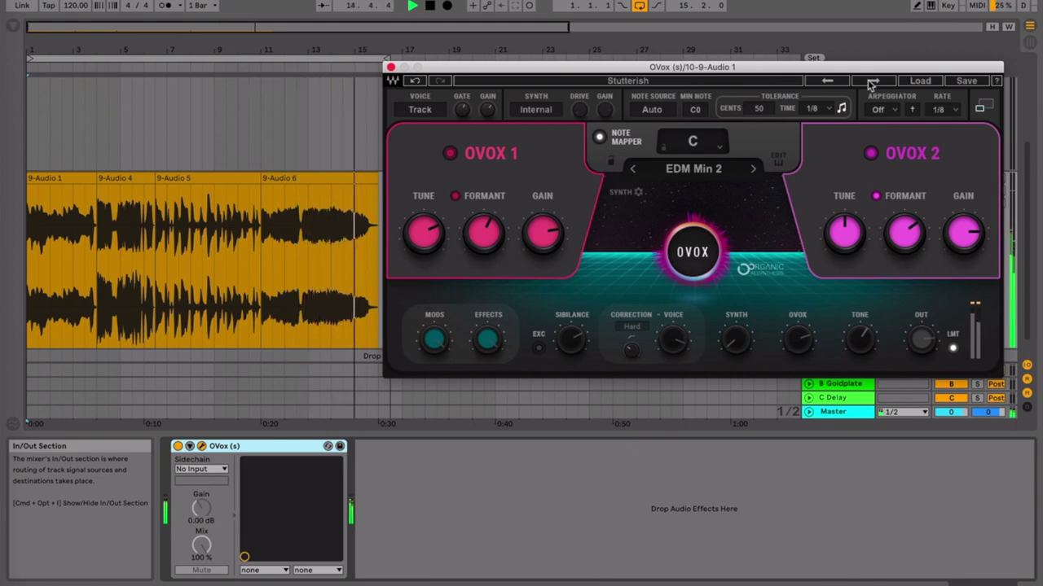
click(870, 81)
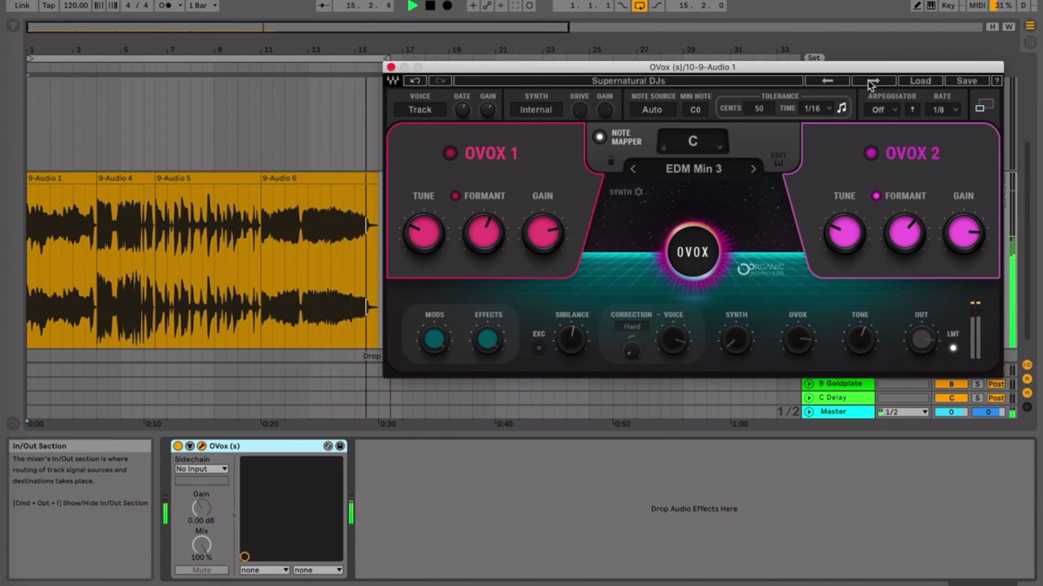
Audition the Sync With Me, Tenderly and Vocality presets in turn on the vocal loop
click(871, 82)
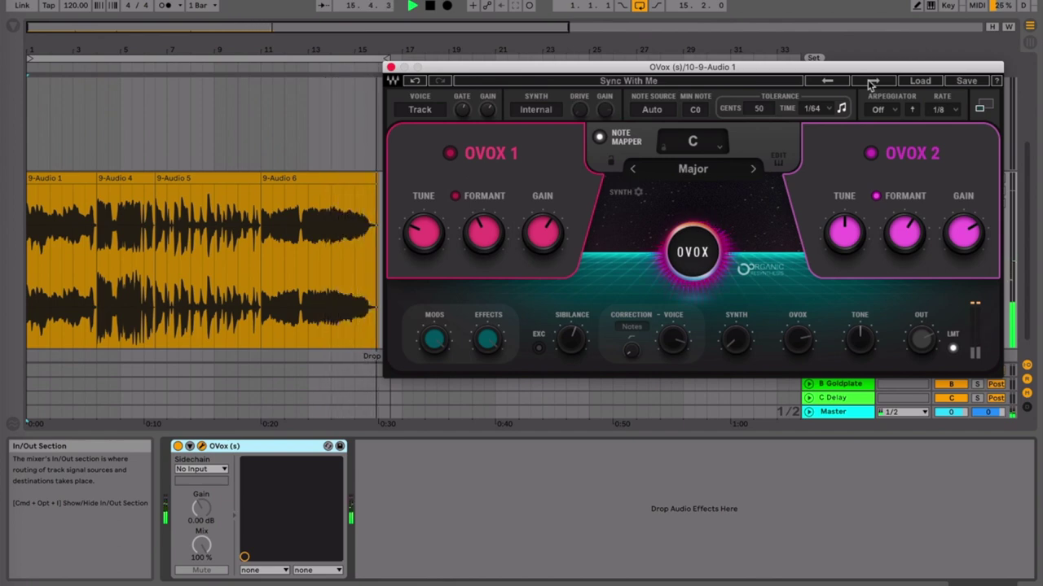
click(871, 82)
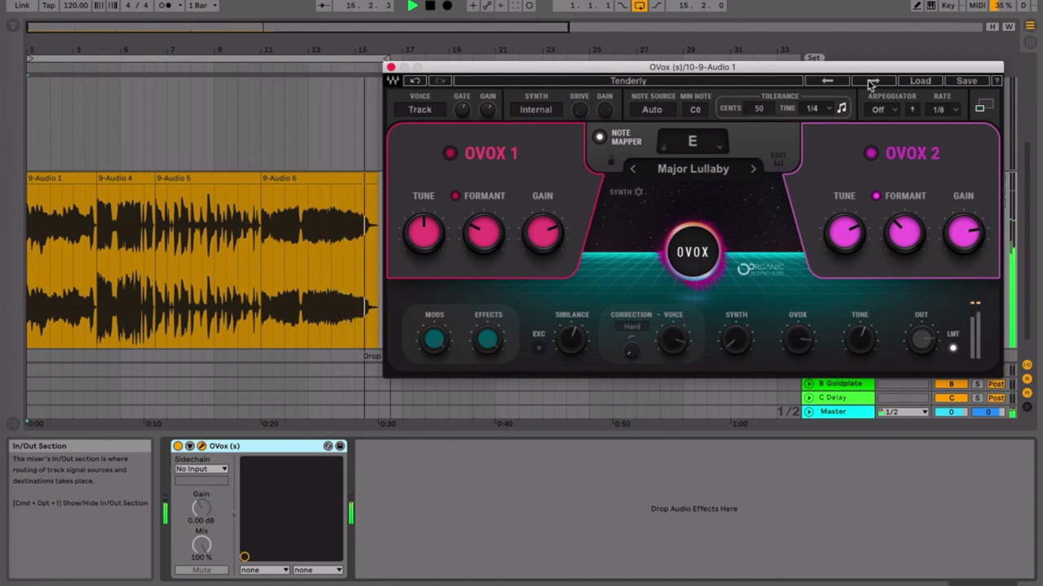
click(871, 81)
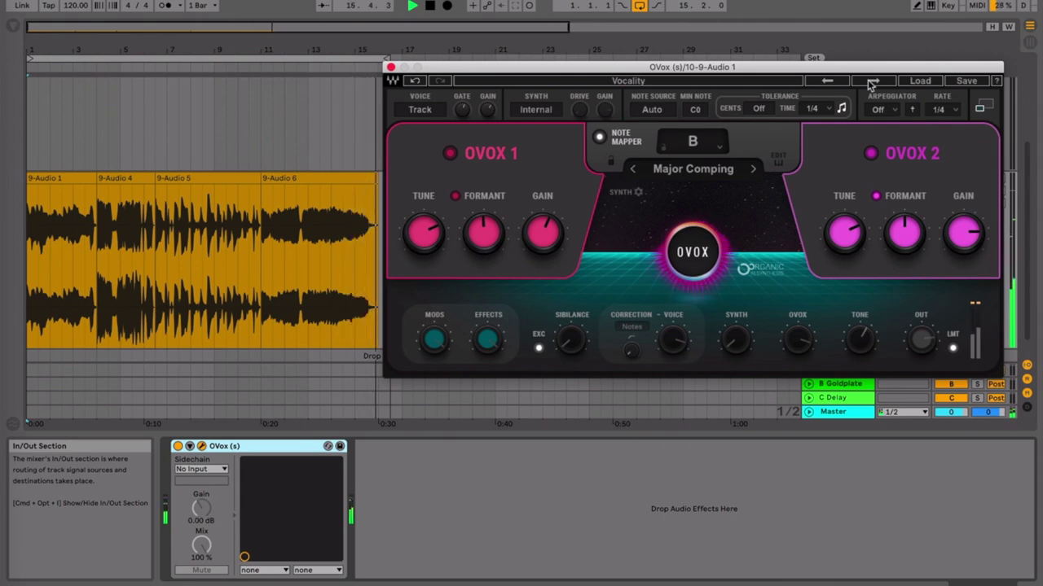
Audition the Walk Together, Yesterday and skurrt presets in order on the looping vocal
click(871, 82)
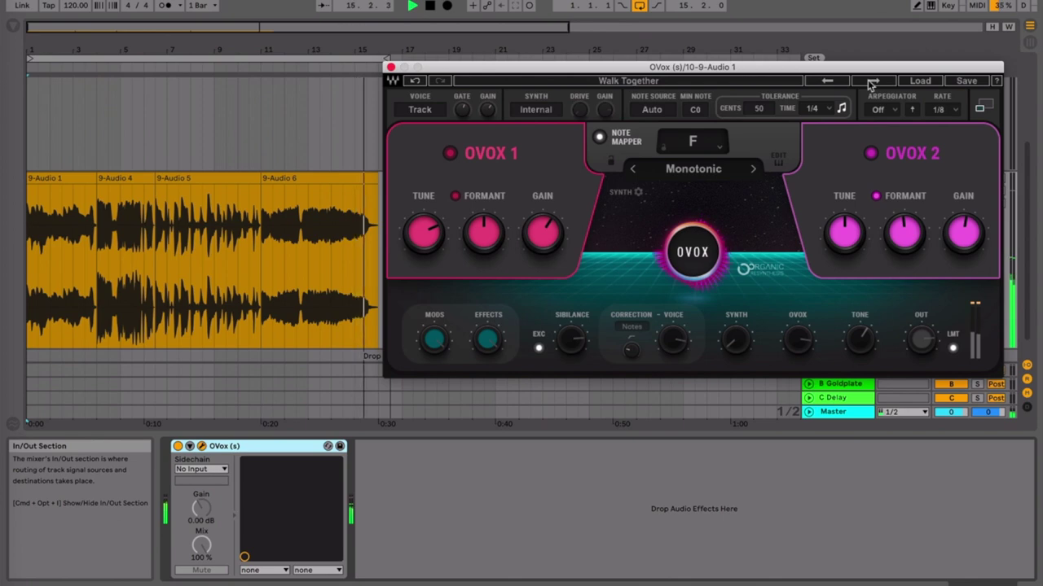
click(869, 81)
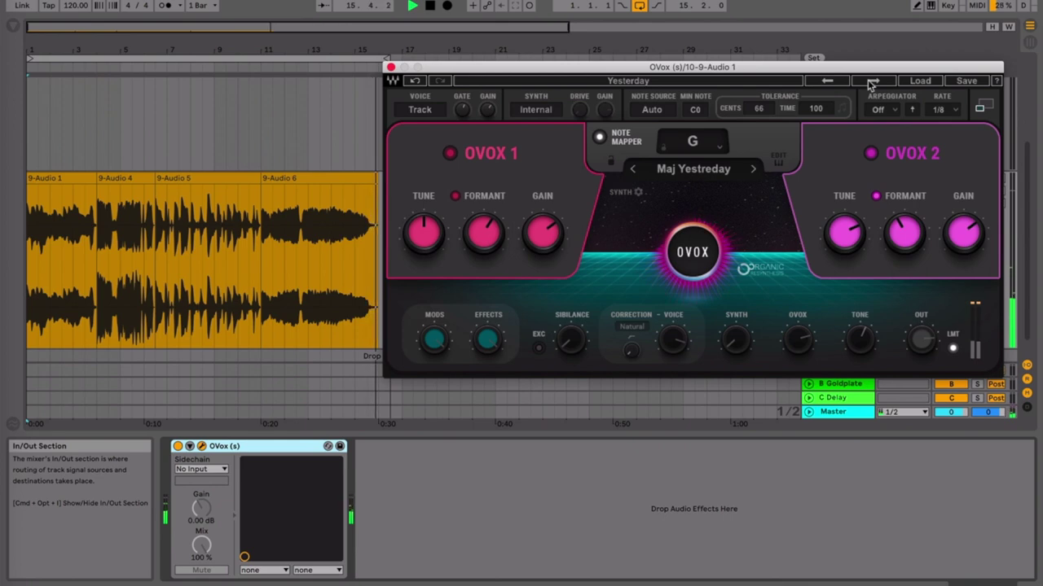
click(871, 81)
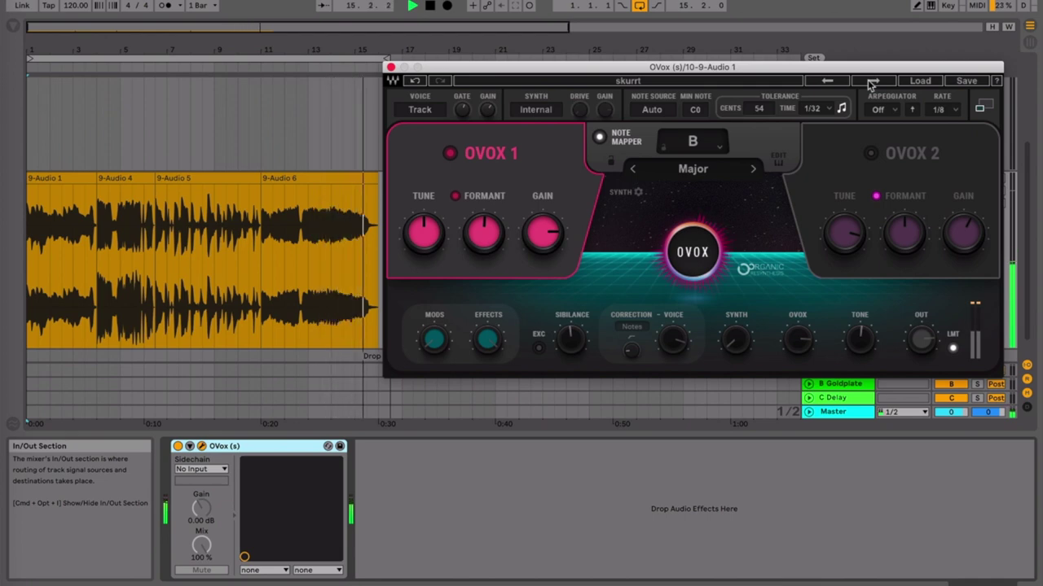
Load the Added Sub preset and check its place in the Doubler factory preset list while the vocal loop plays
click(871, 83)
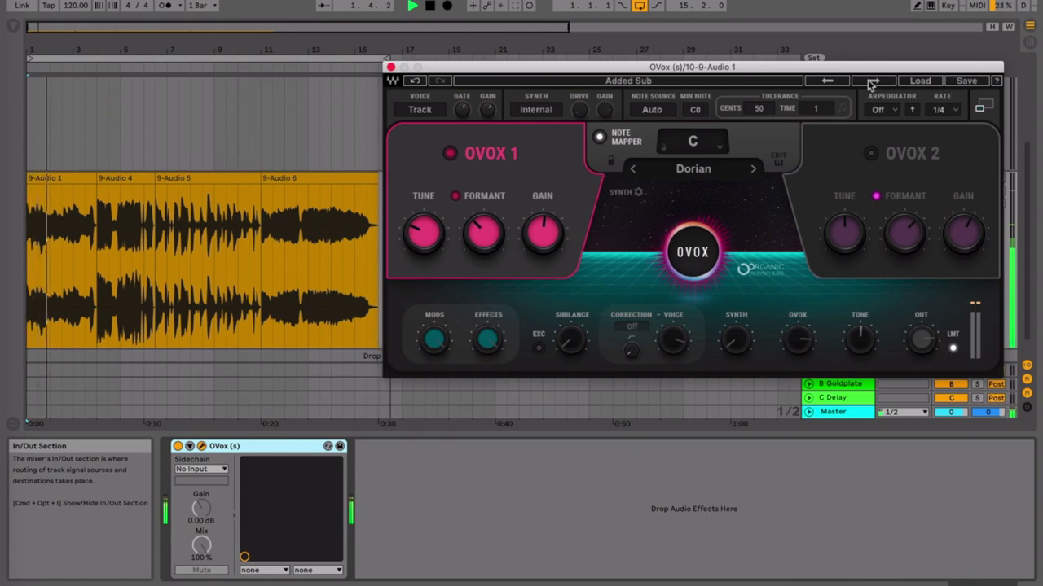
click(917, 81)
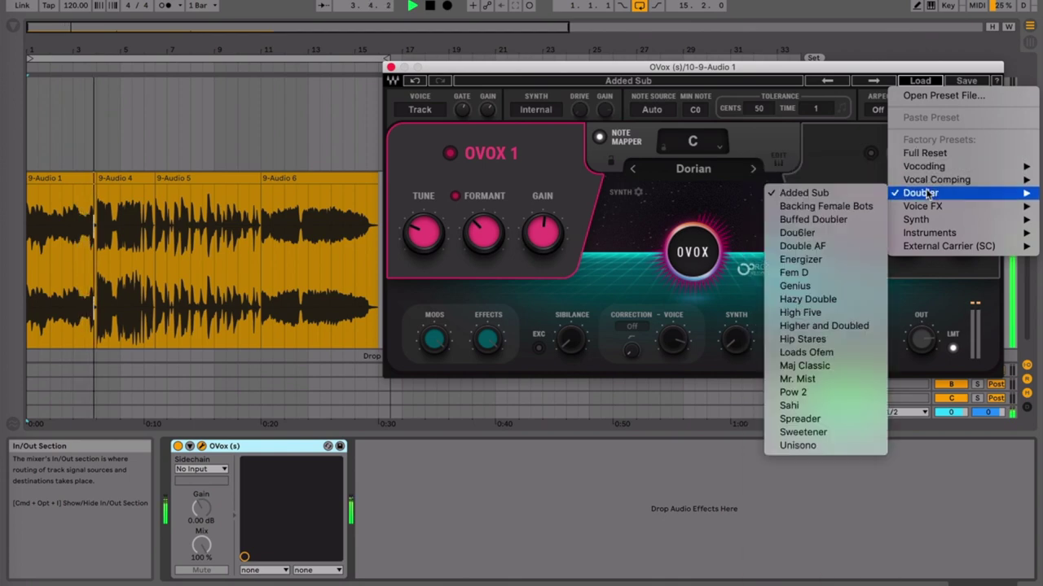
click(800, 72)
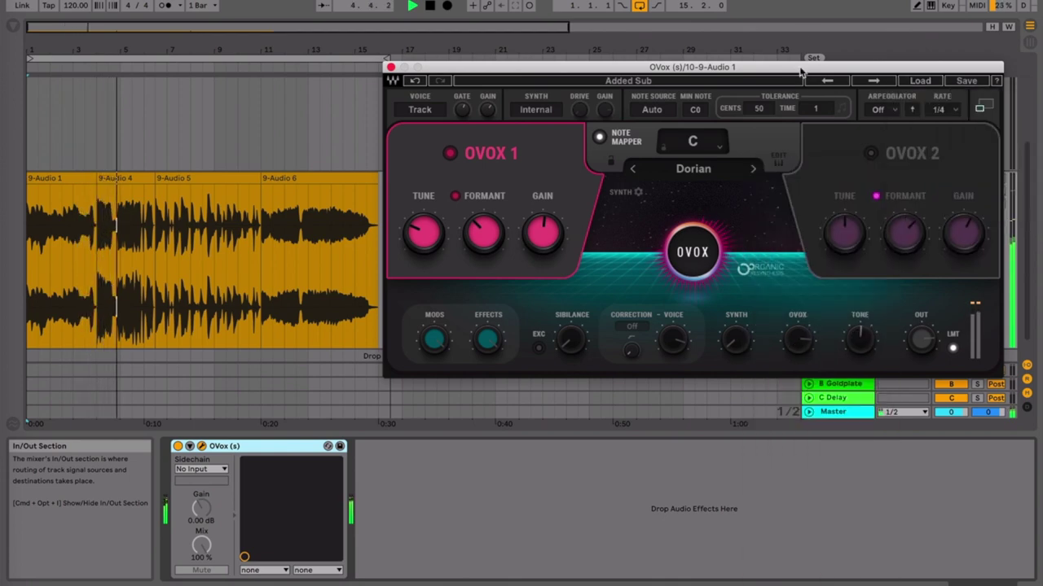